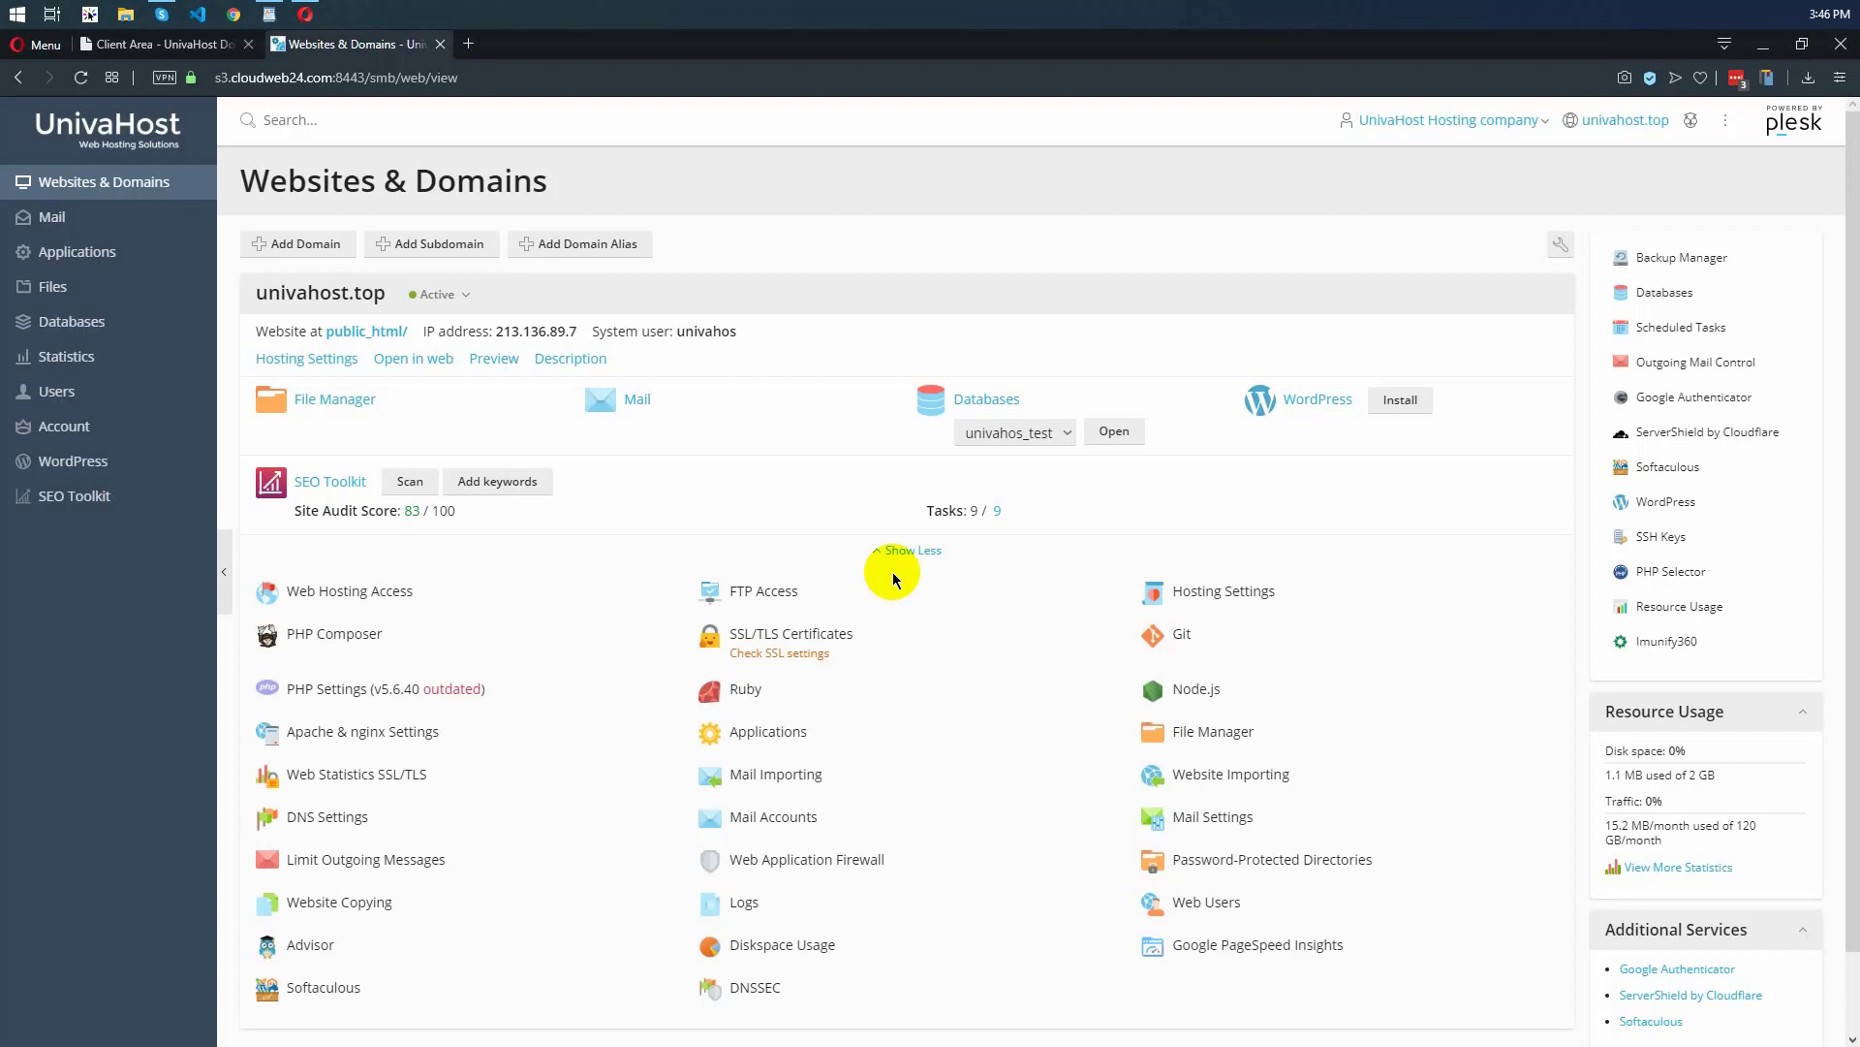
Open the mail accounts for univahost.top and start creating a new email address
{"action": "scroll", "coordinate": [893, 578], "scroll_direction": "down", "scroll_amount": 1}
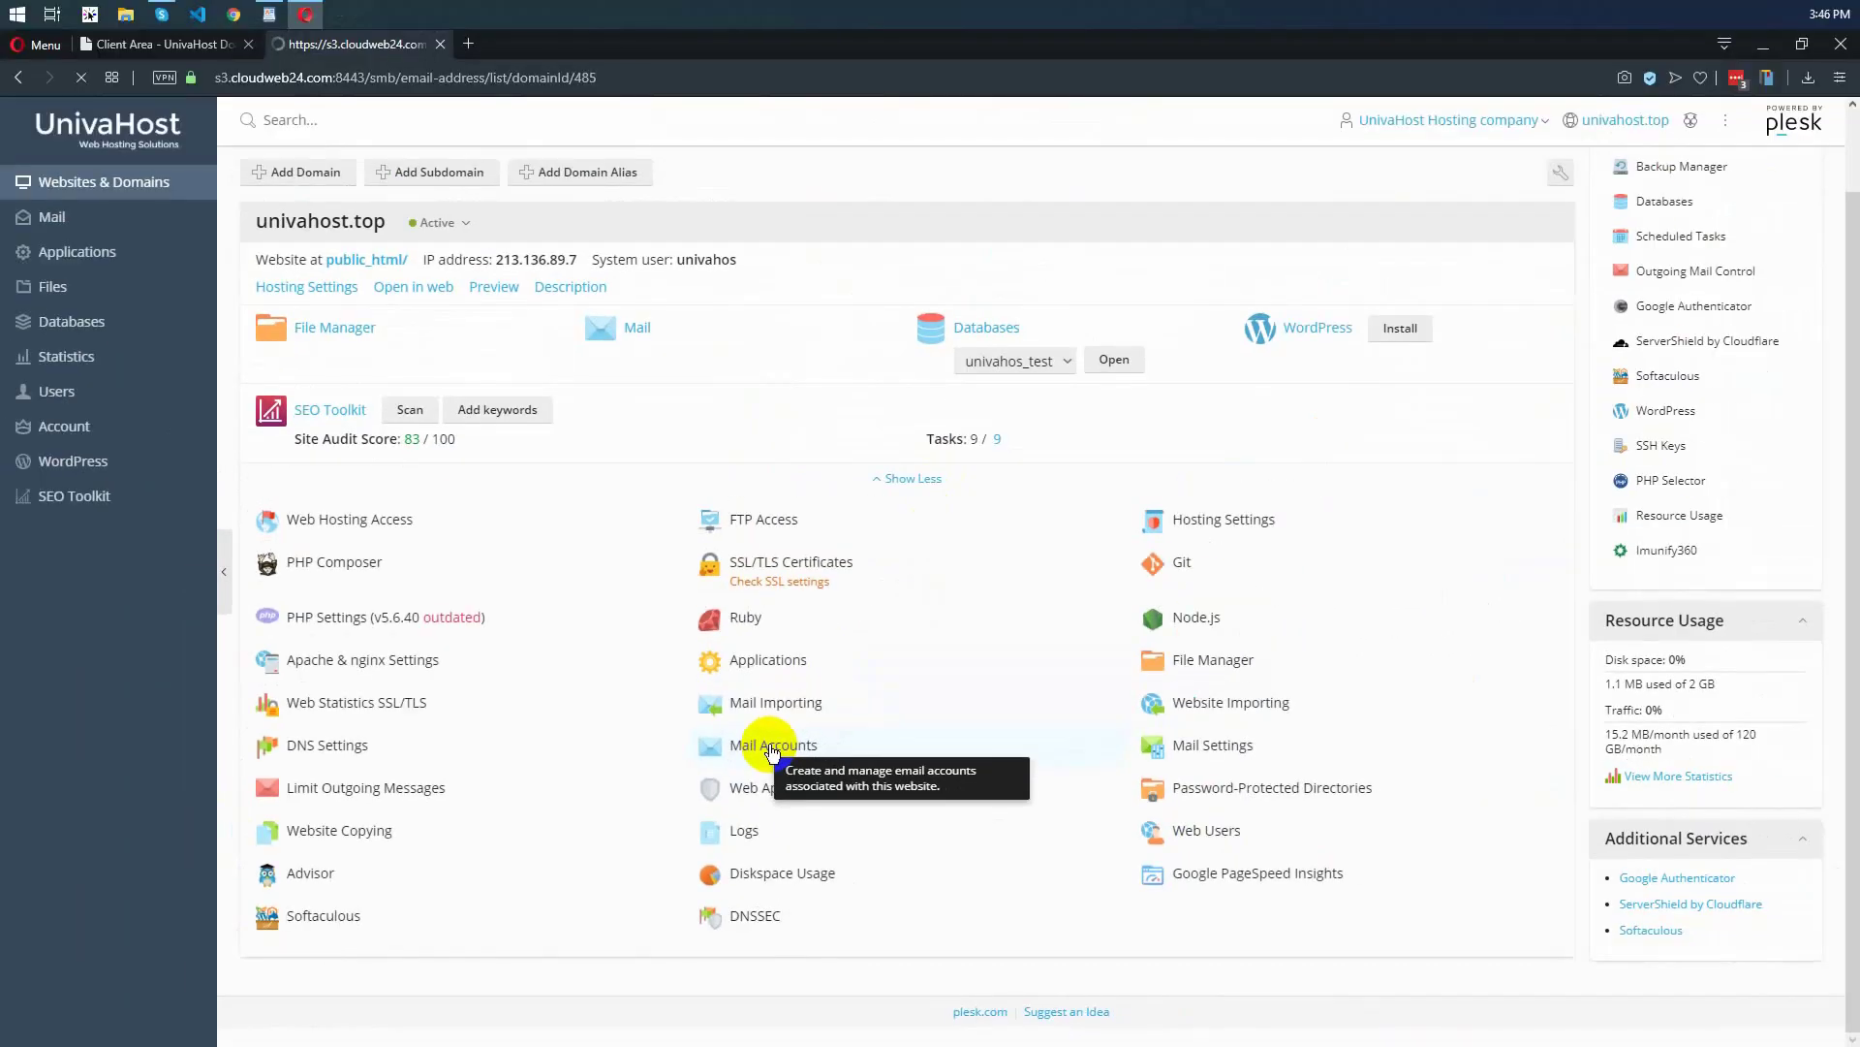
{"action": "left_click", "coordinate": [792, 718]}
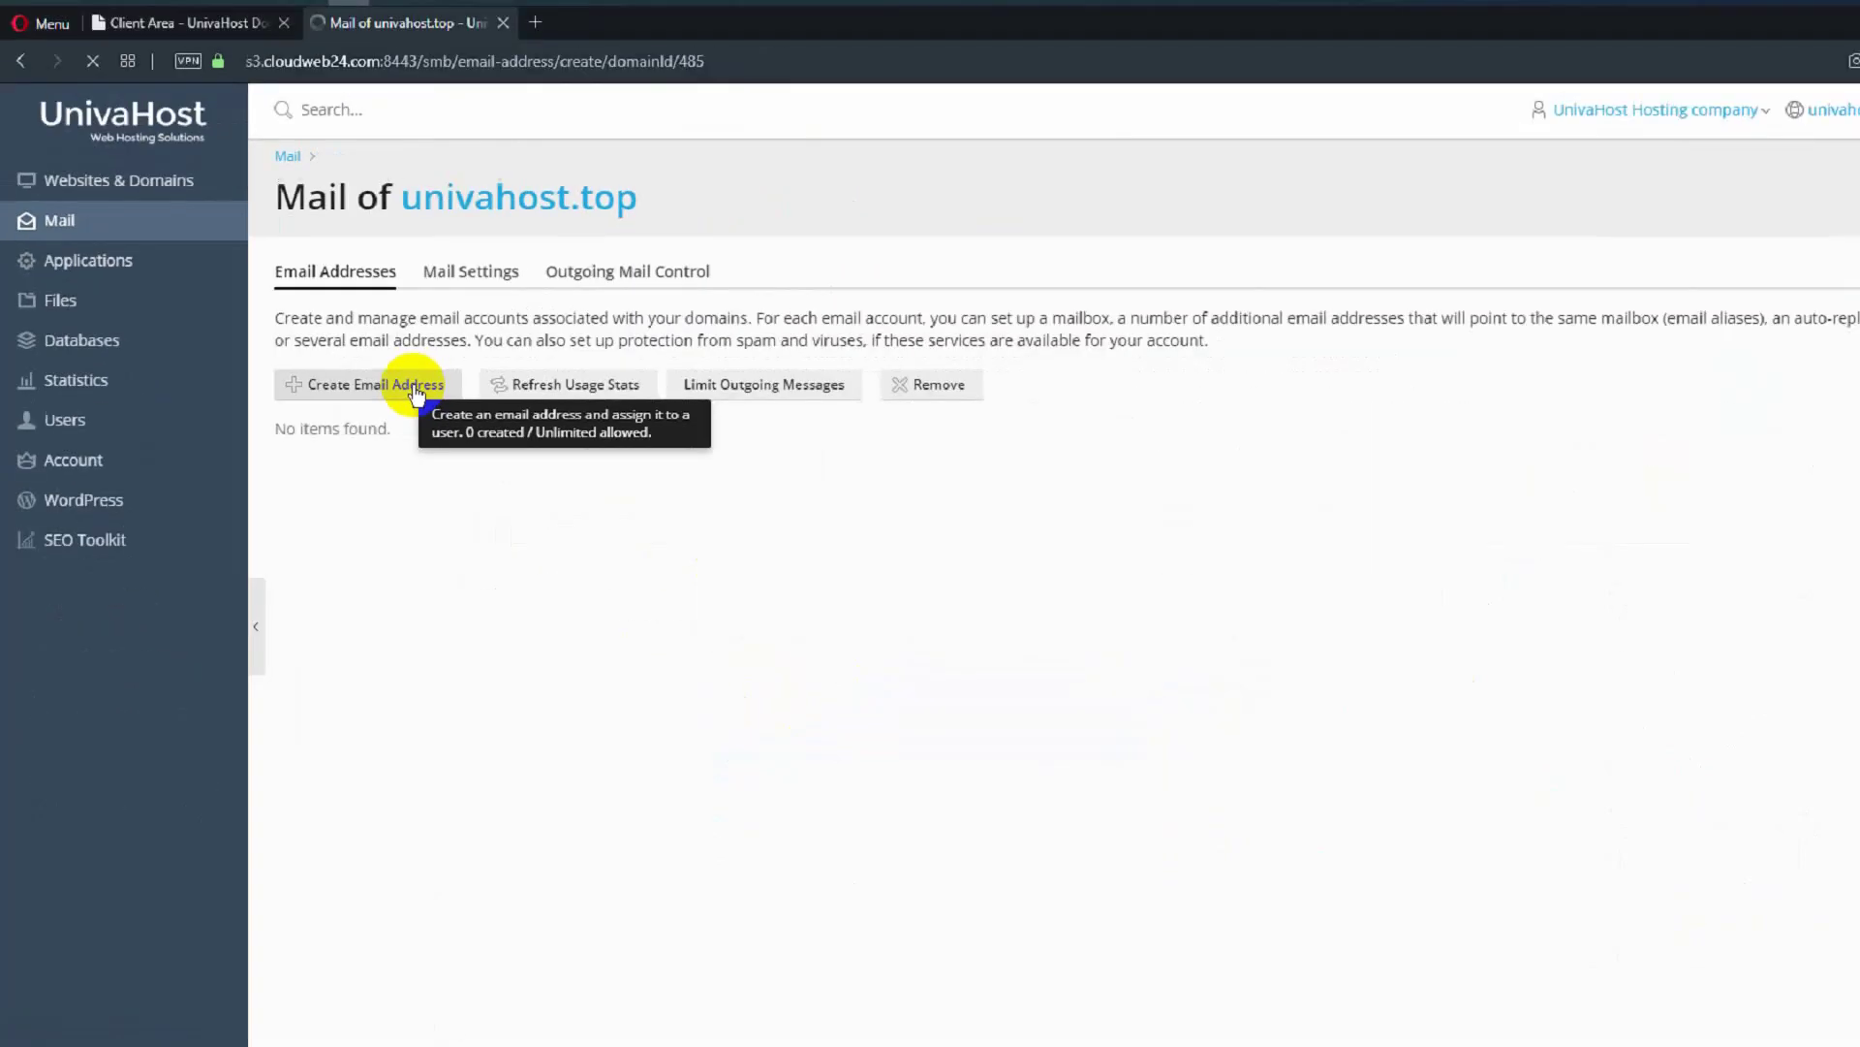
{"action": "left_click", "coordinate": [725, 548]}
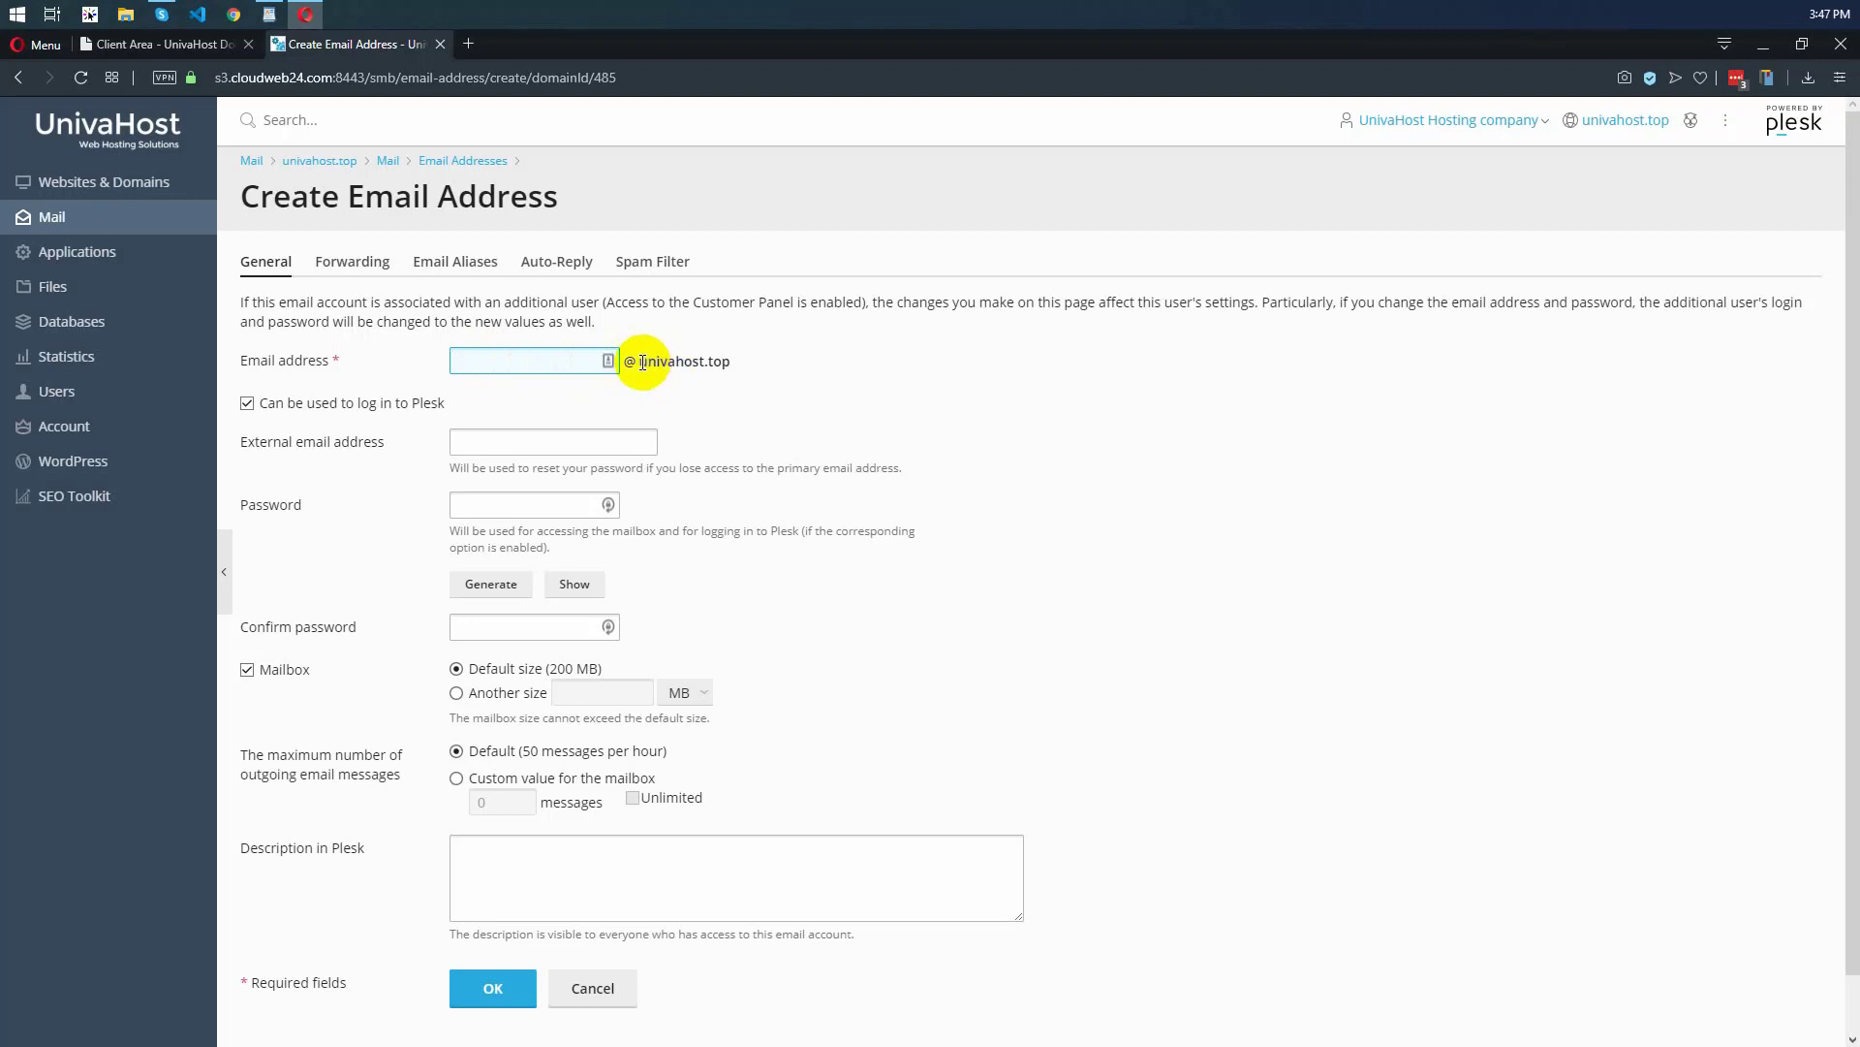
Enter "test" as the mailbox name for the univahost.top domain and leave the external email address blank
{"action": "left_click_drag", "start_coordinate": [636, 360], "coordinate": [790, 365]}
{"action": "left_click", "coordinate": [549, 372]}
{"action": "left_click", "coordinate": [523, 361]}
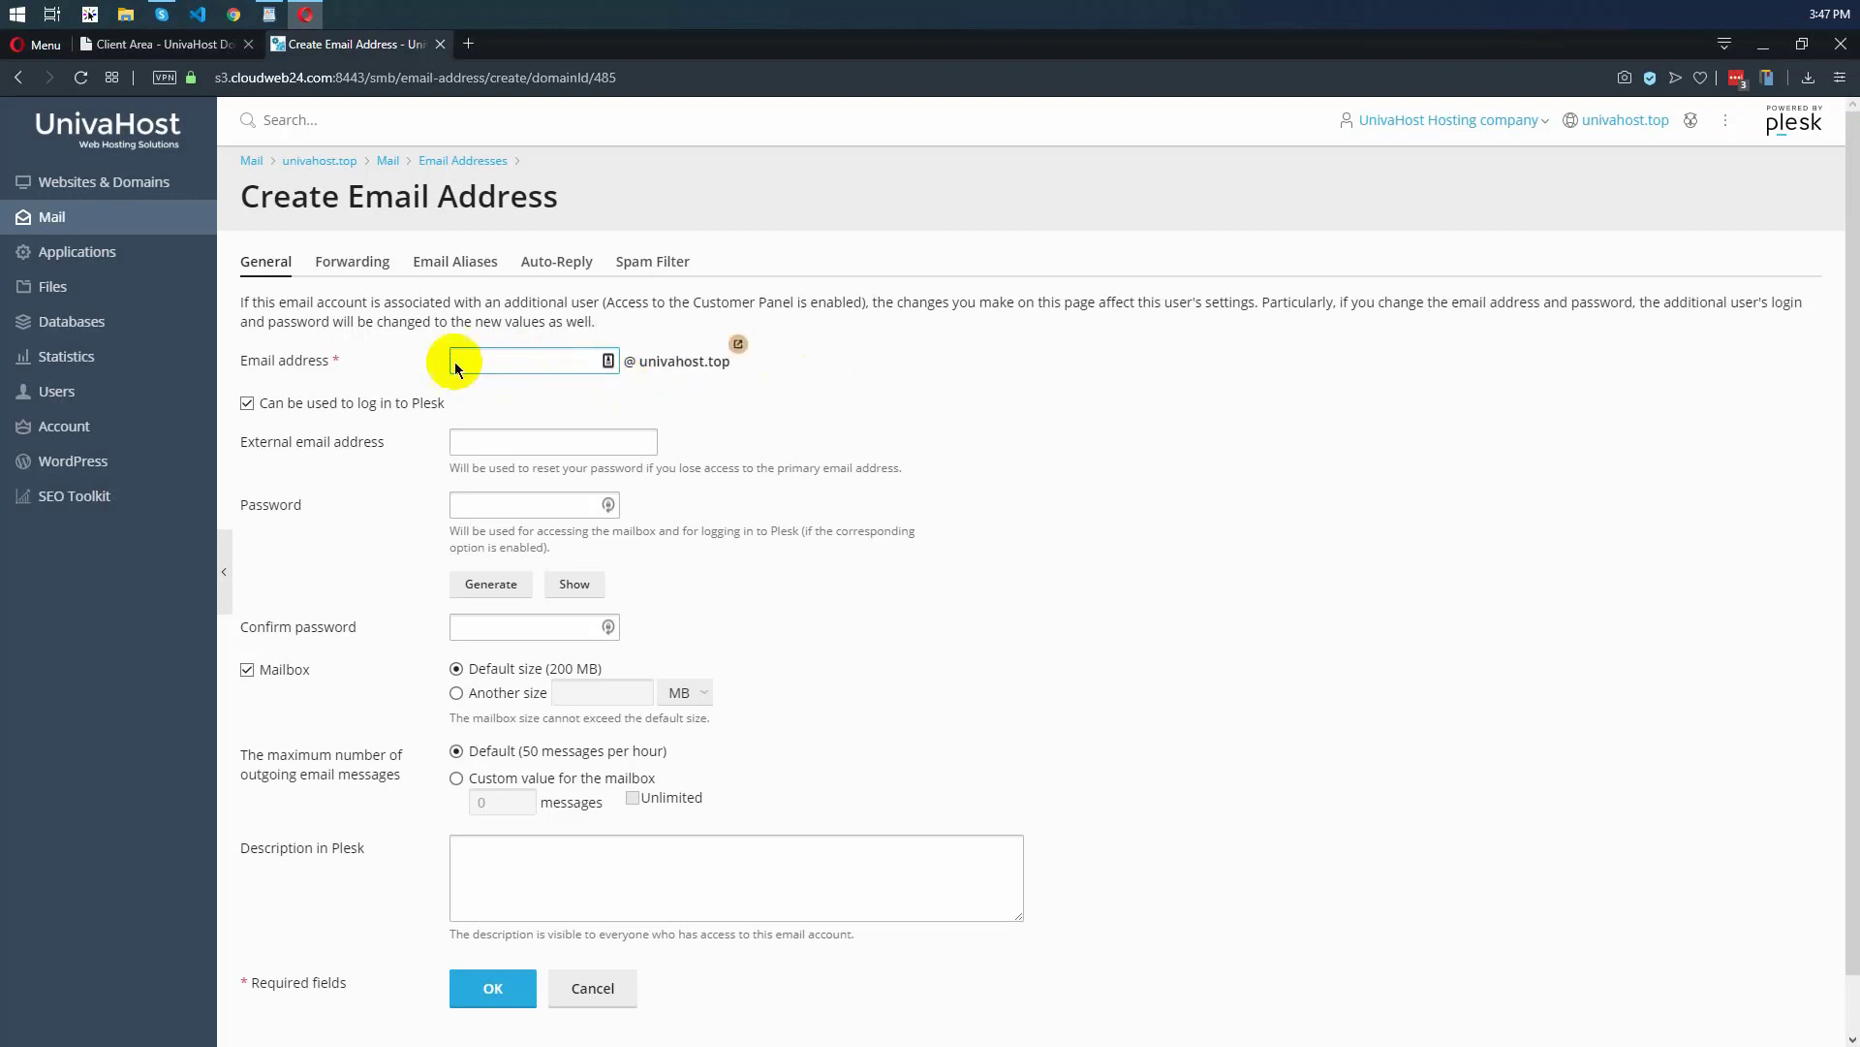
{"action": "left_click", "coordinate": [484, 362]}
{"action": "left_click", "coordinate": [457, 426]}
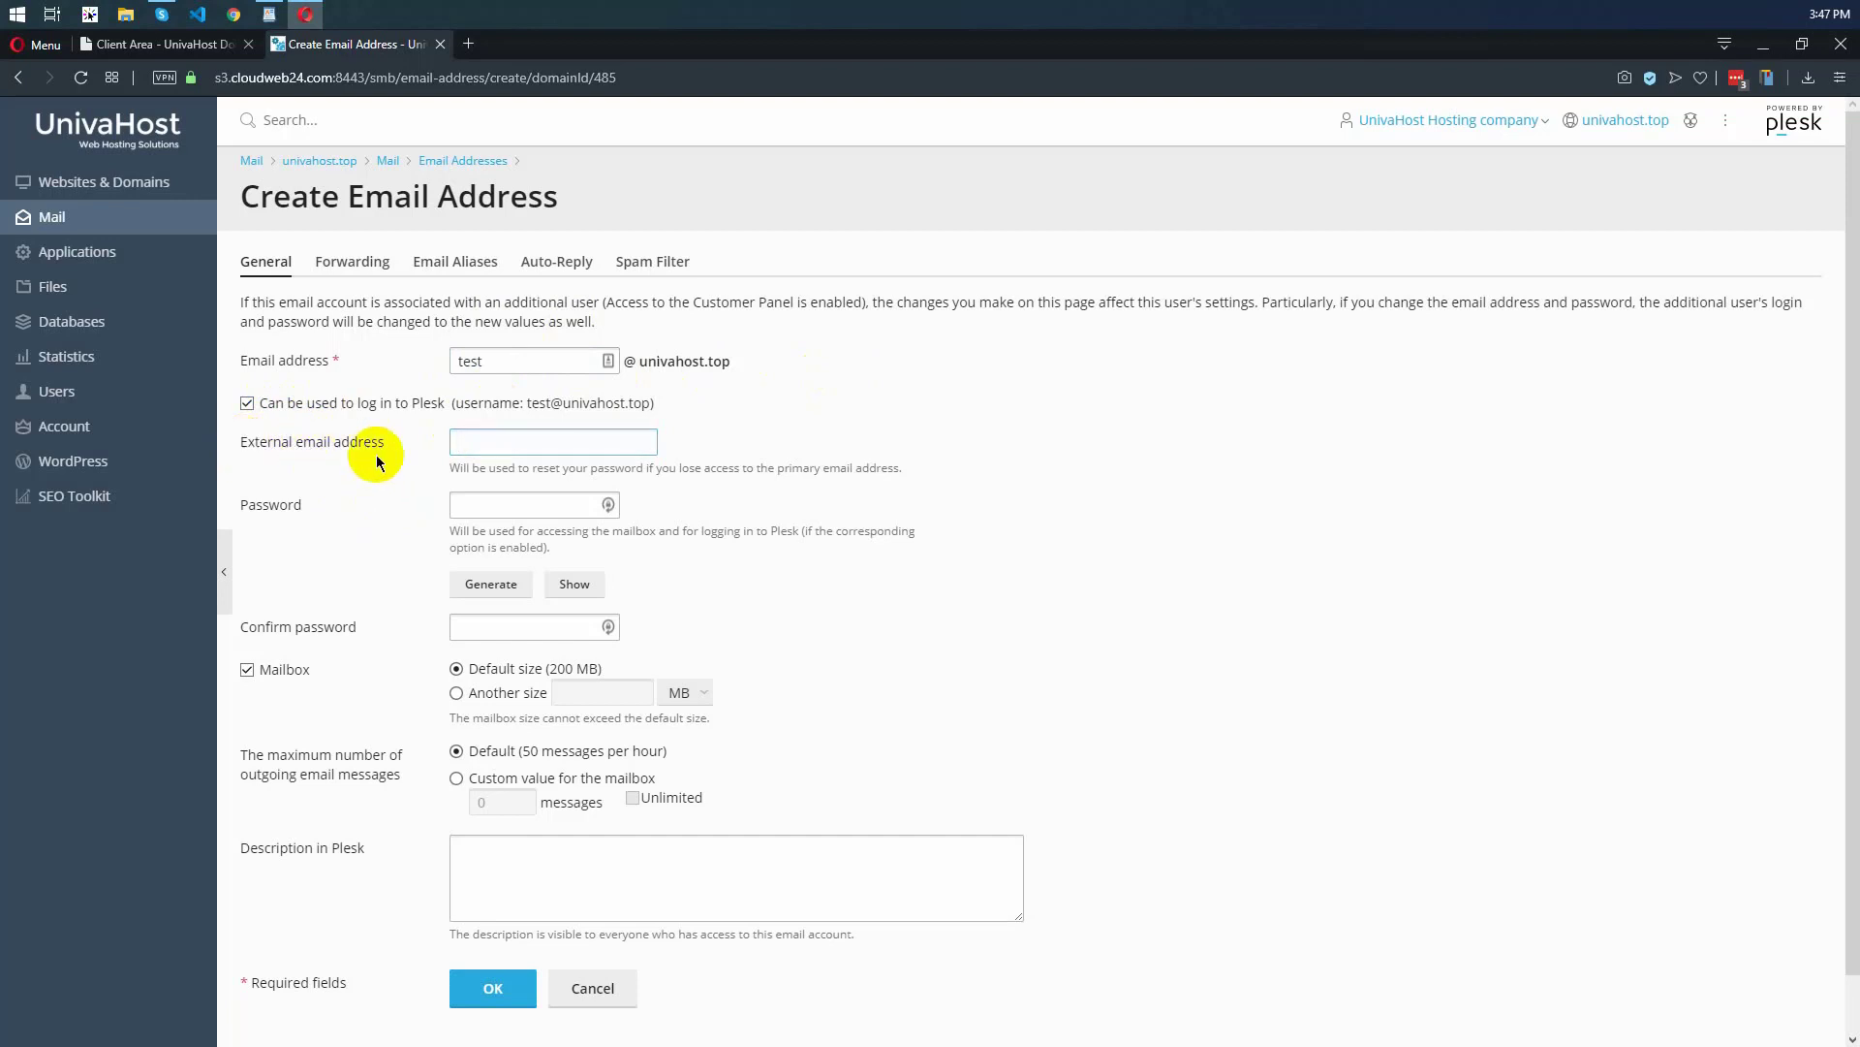
{"action": "left_click", "coordinate": [341, 455]}
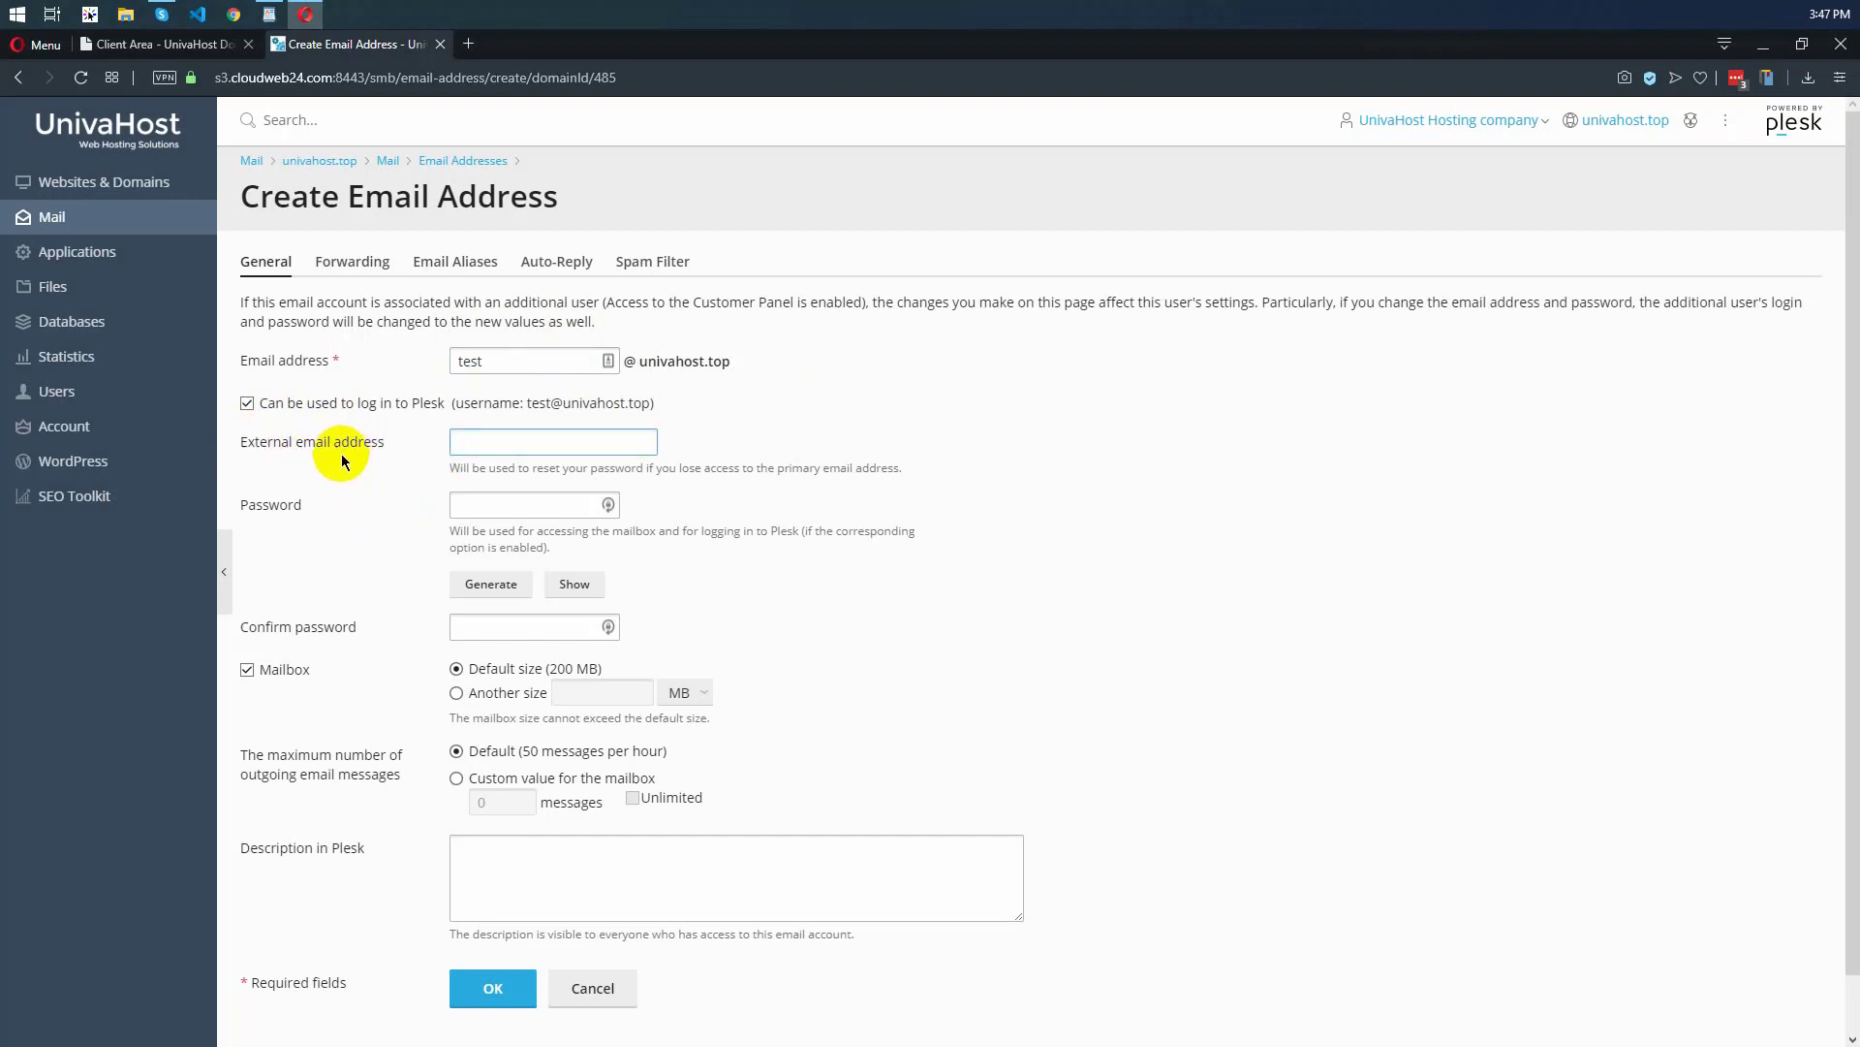
{"action": "left_click", "coordinate": [483, 448]}
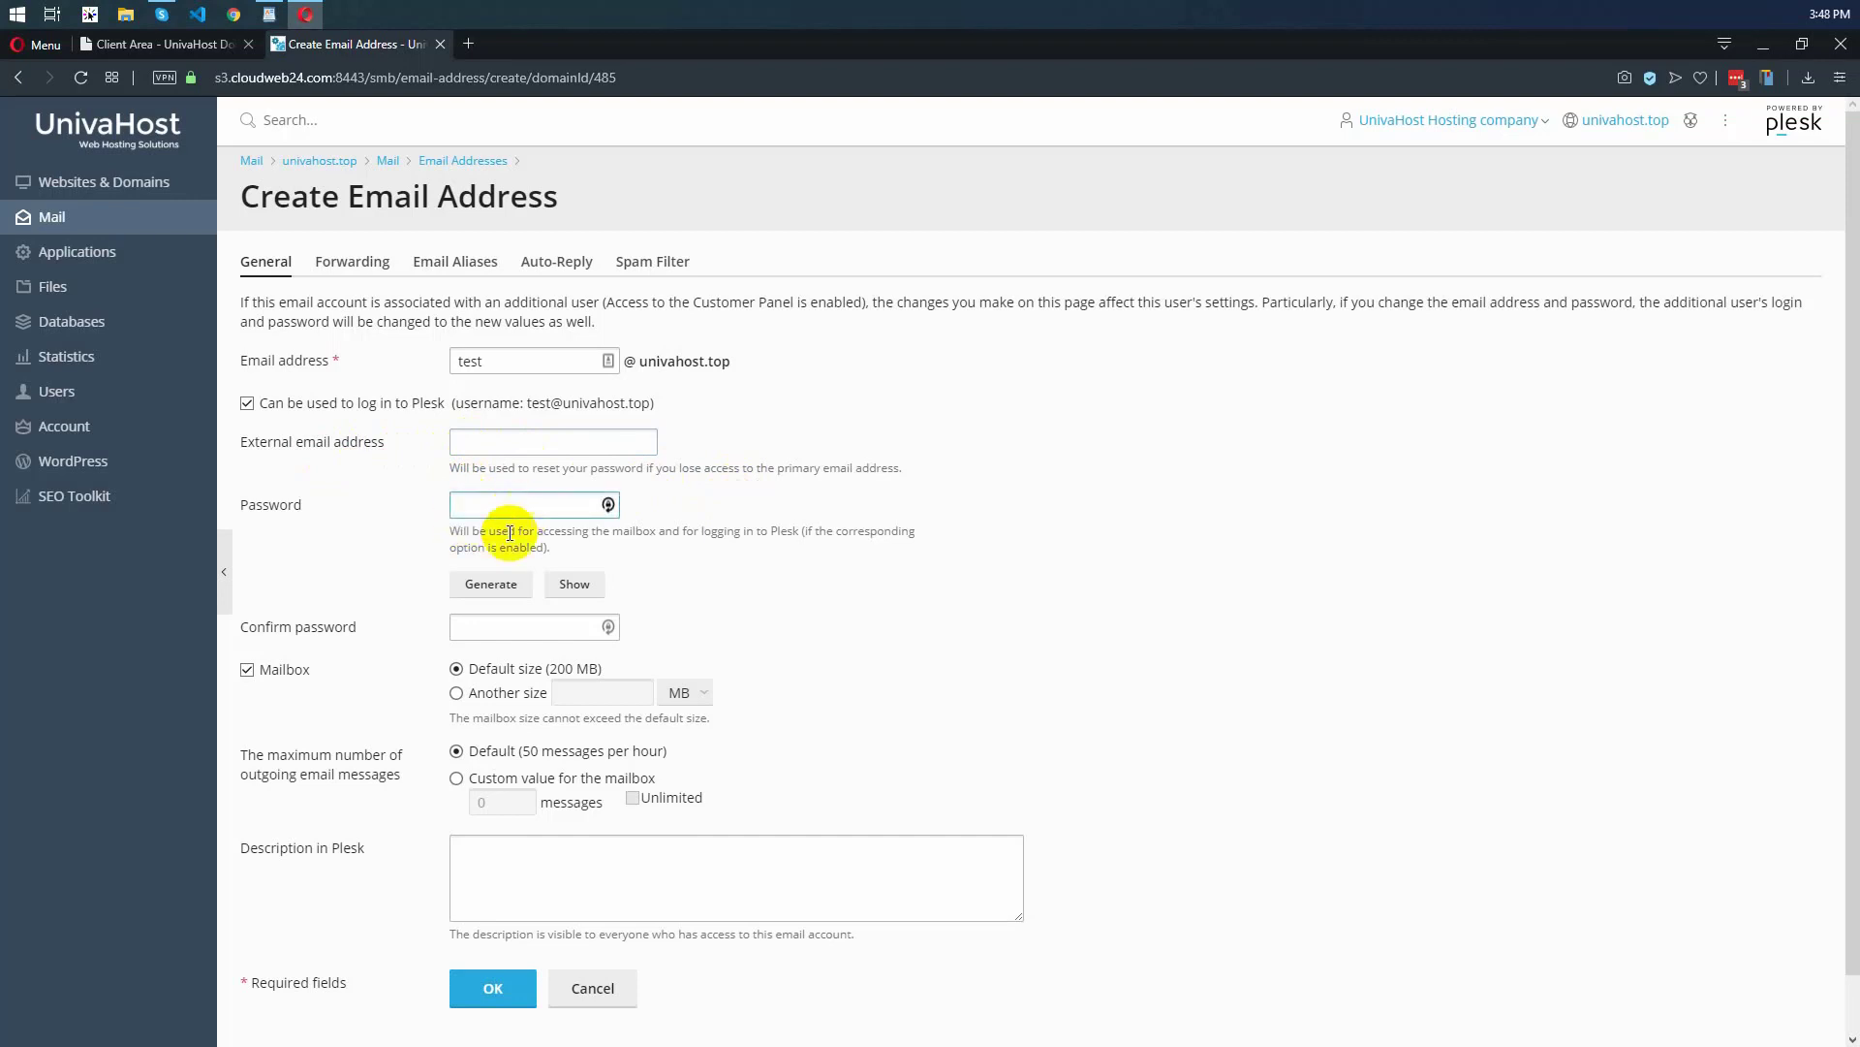
Generate a mailbox password, reveal it in the password field and select its text
{"action": "left_click", "coordinate": [491, 586]}
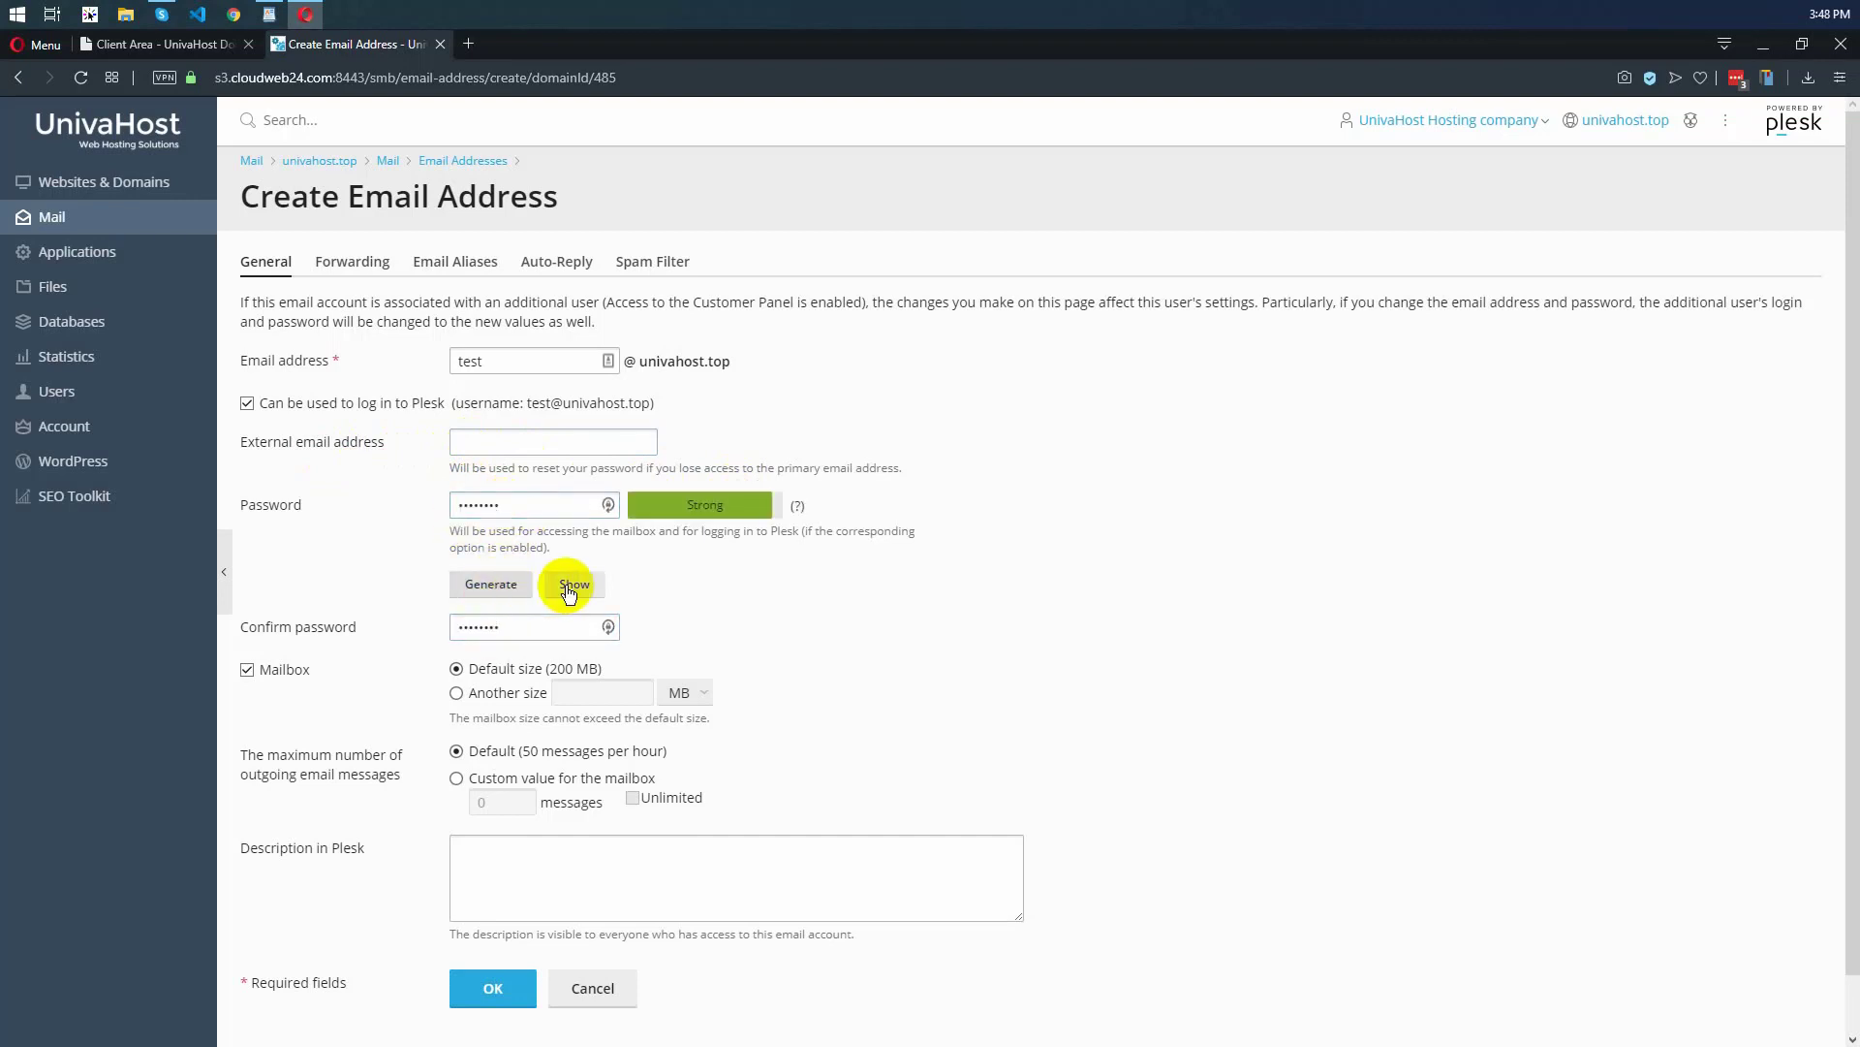
{"action": "left_click", "coordinate": [571, 585]}
{"action": "left_click", "coordinate": [546, 508]}
{"action": "left_click_drag", "start_coordinate": [546, 508], "coordinate": [451, 505]}
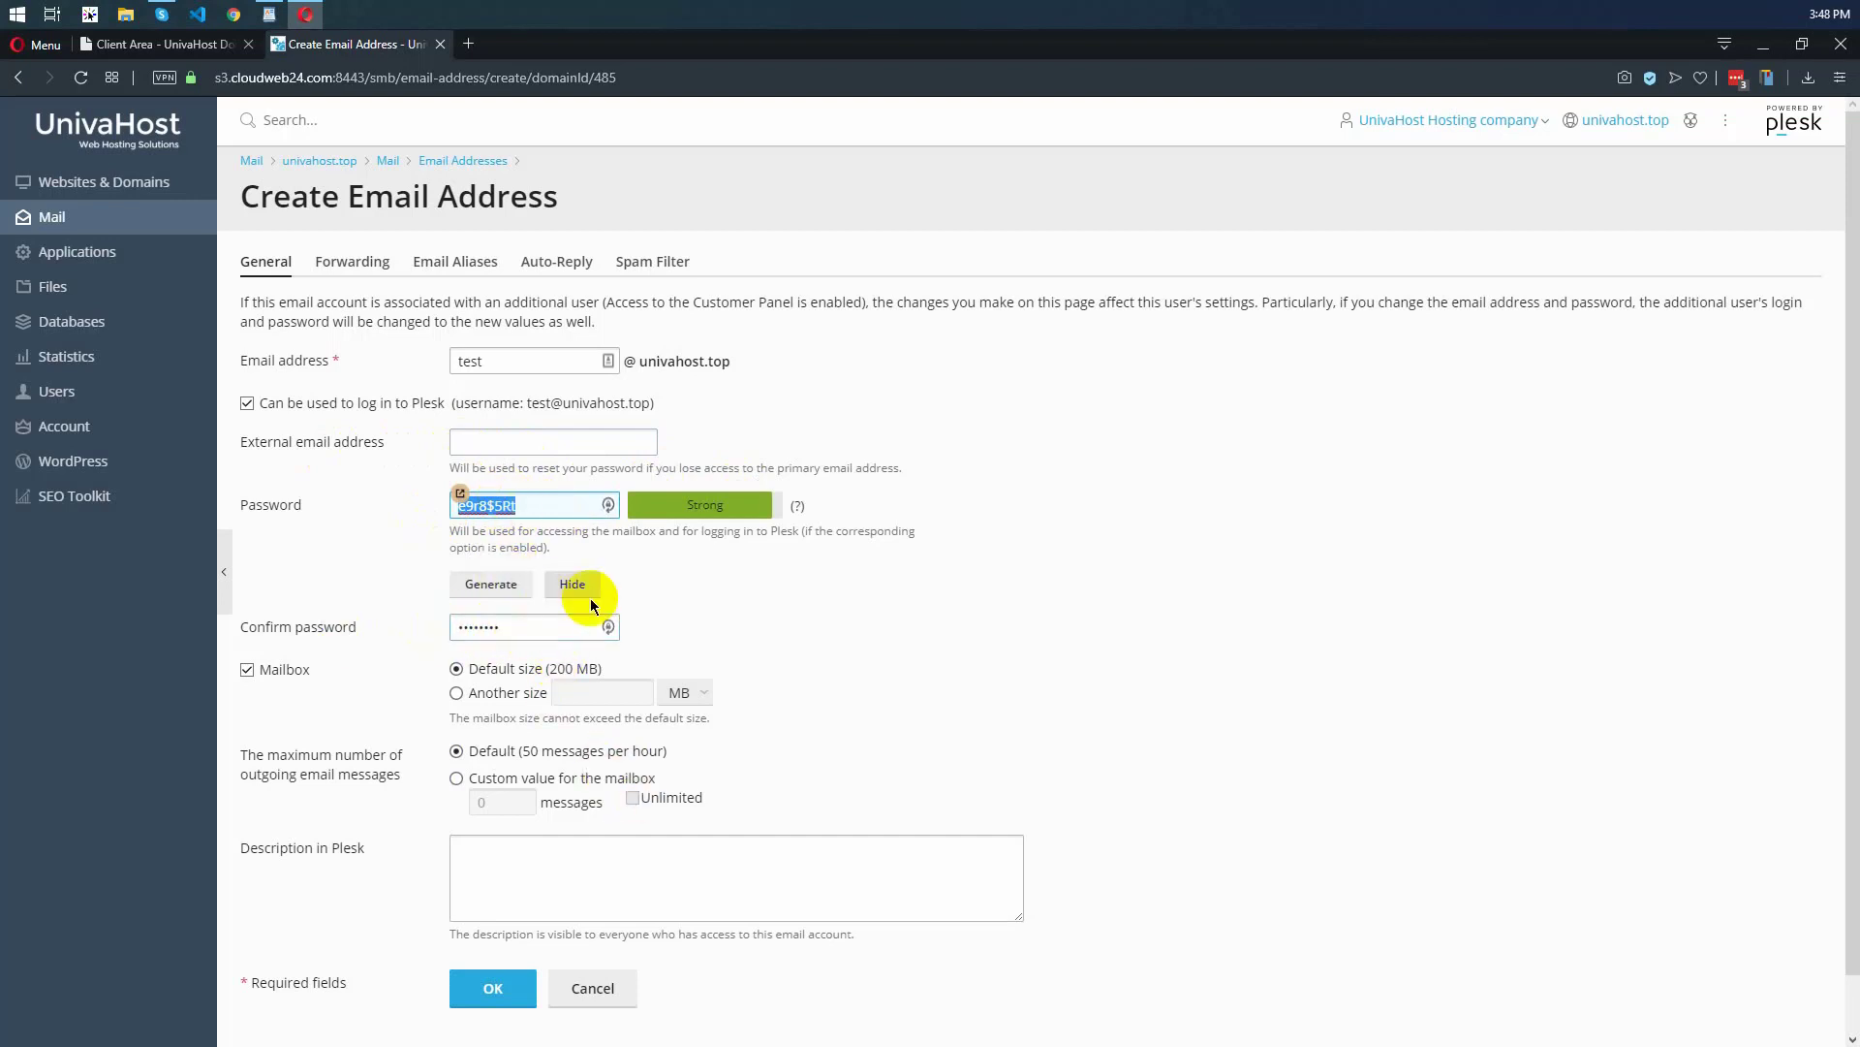
Try the custom mailbox size and custom outgoing message limit, returning both to the default options
{"action": "scroll", "coordinate": [465, 746], "scroll_direction": "down", "scroll_amount": 1}
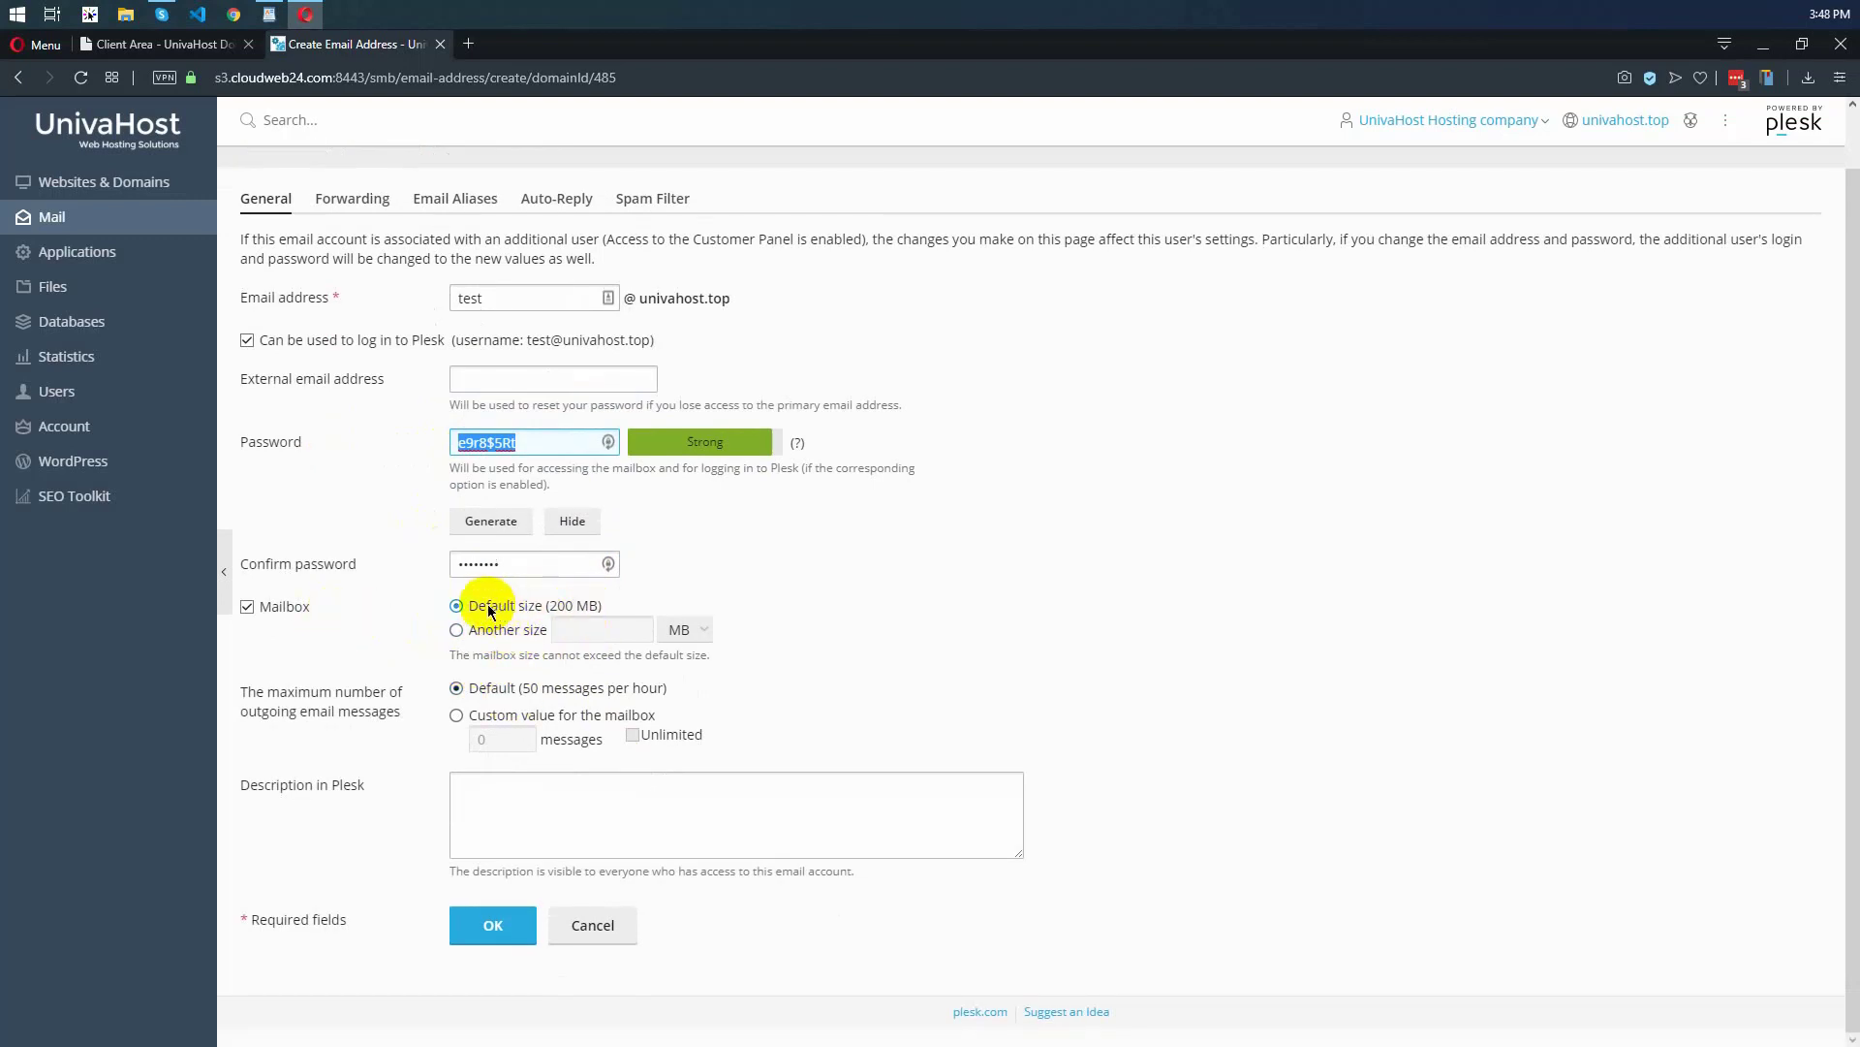
{"action": "left_click", "coordinate": [567, 608]}
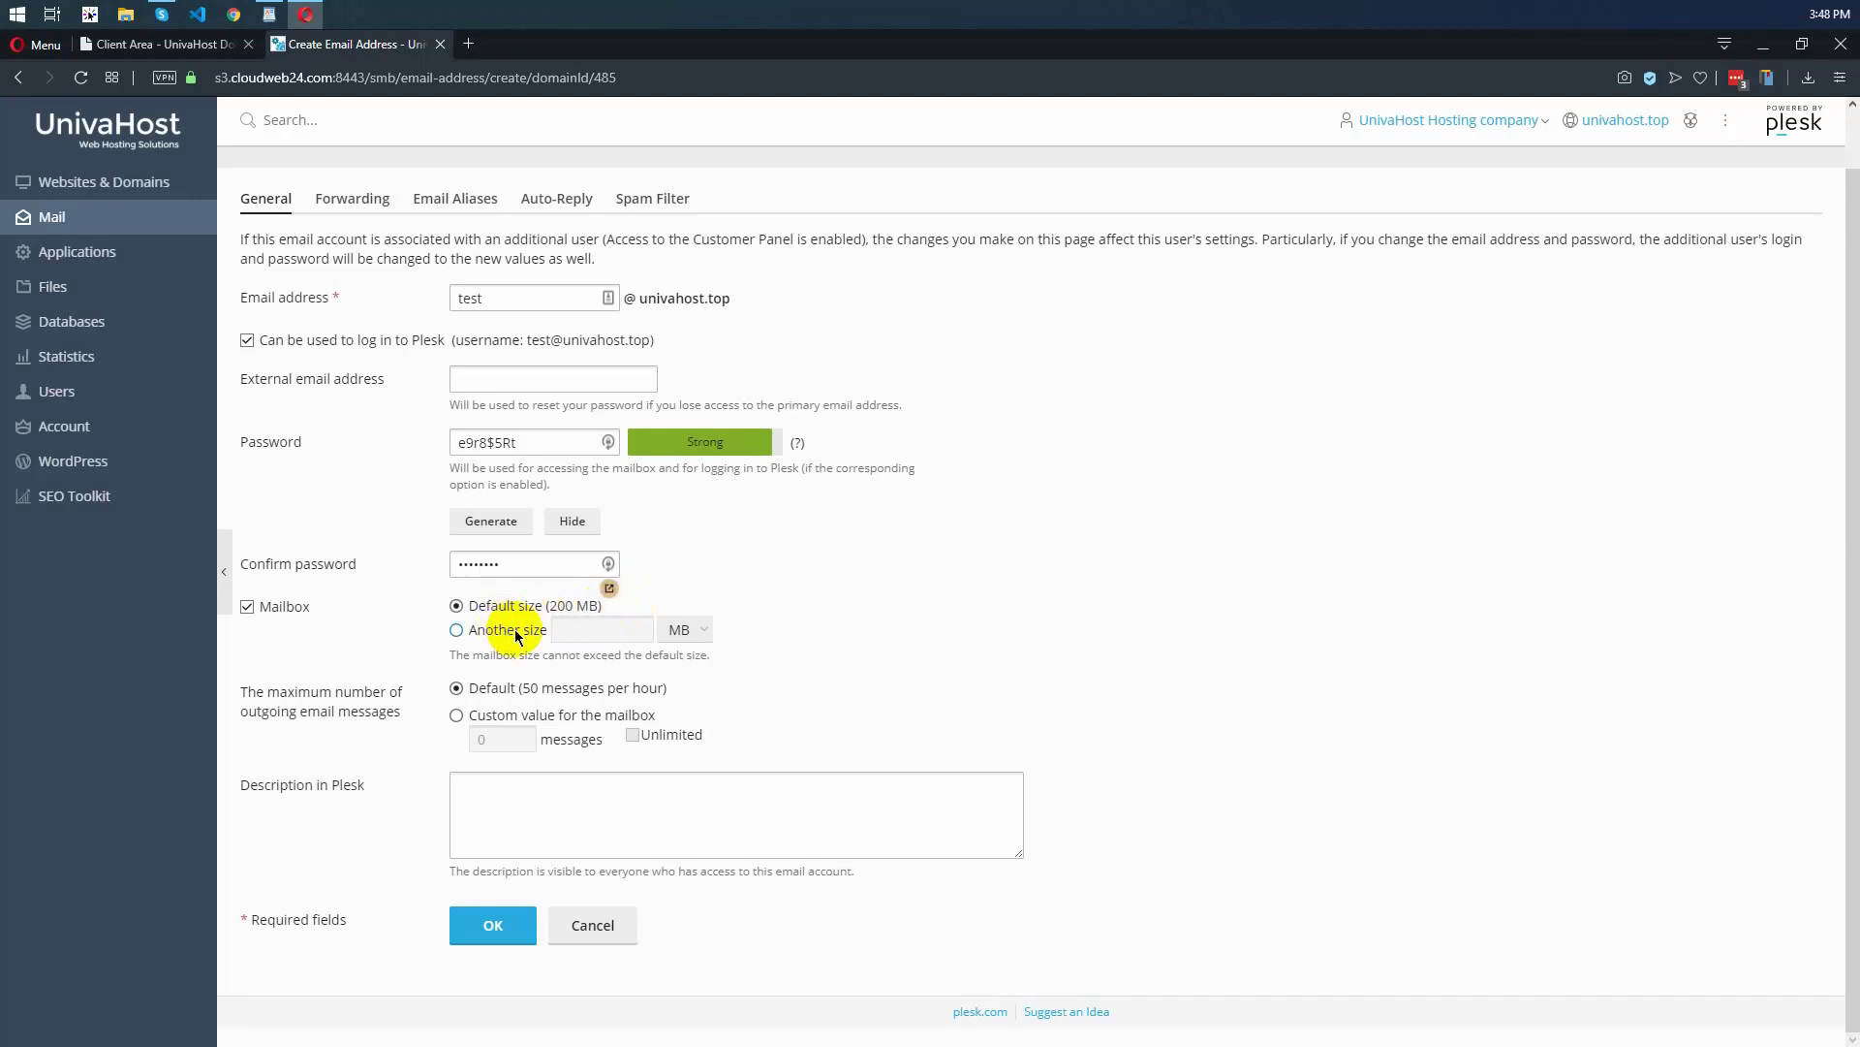
{"action": "left_click", "coordinate": [684, 632]}
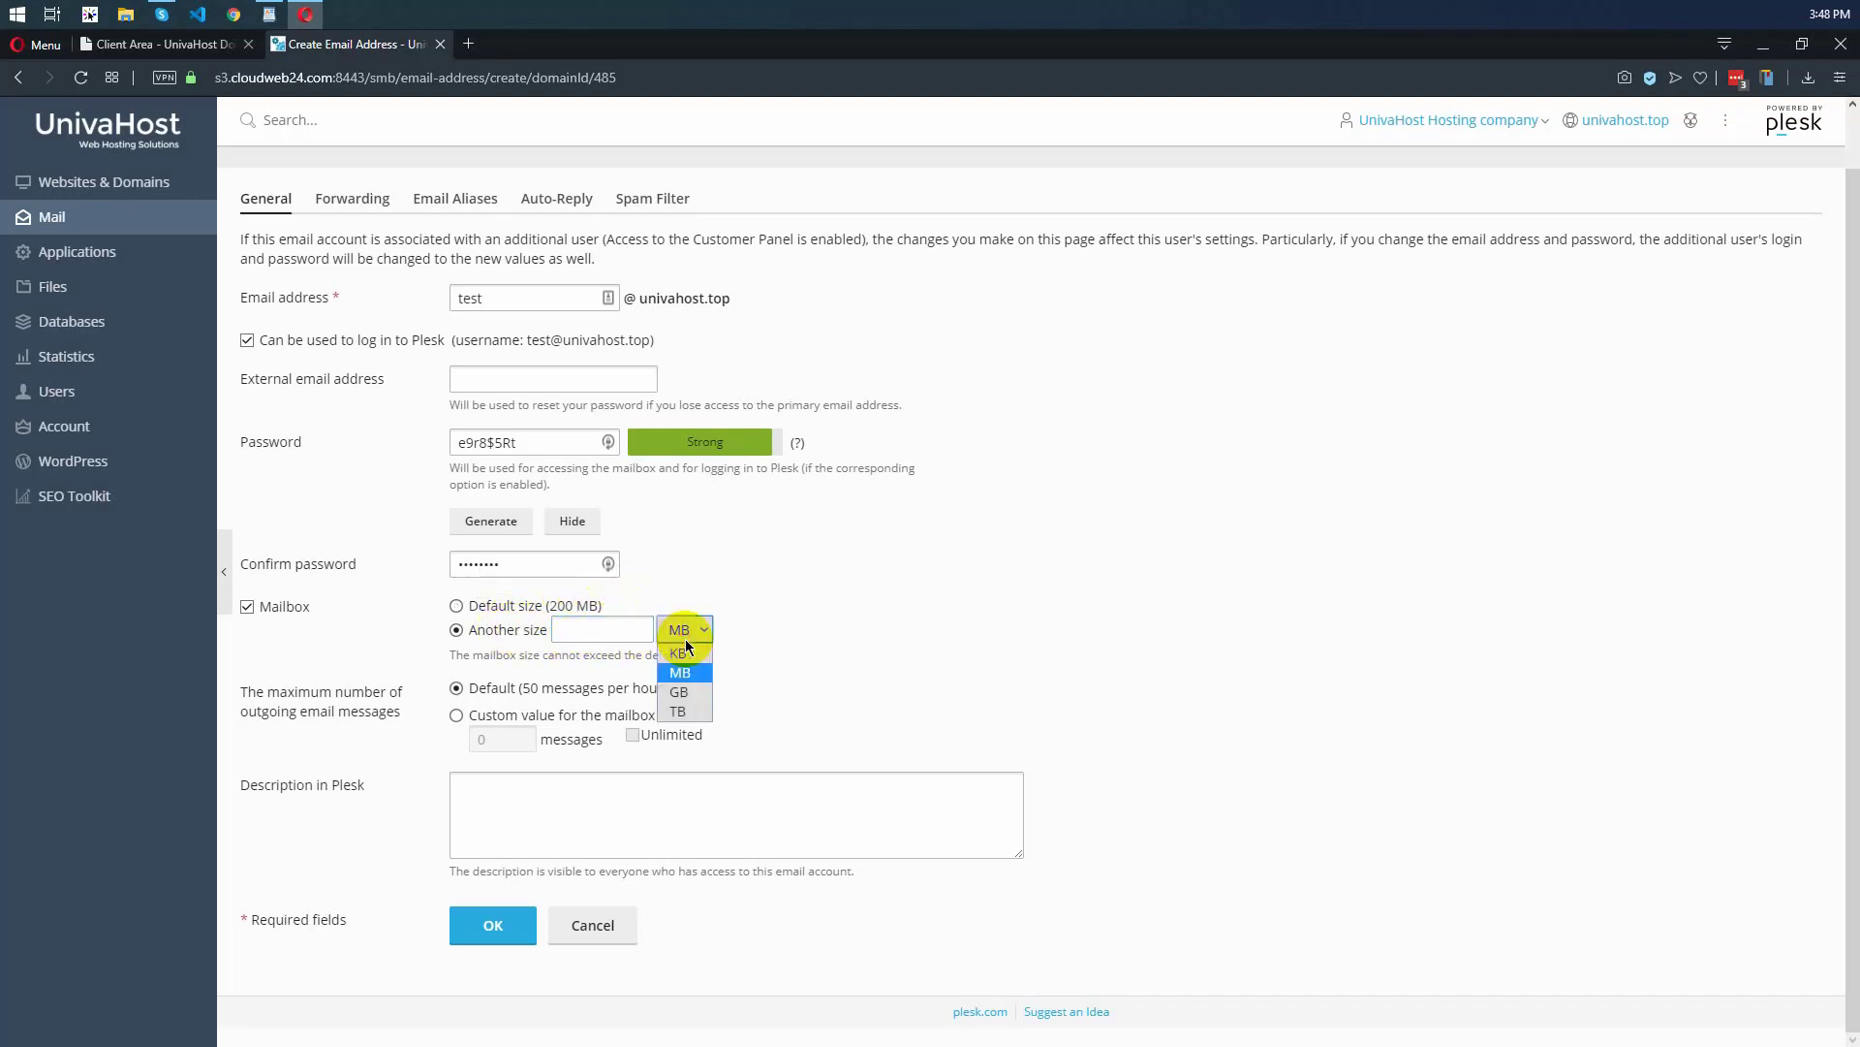
{"action": "left_click", "coordinate": [772, 642]}
{"action": "left_click", "coordinate": [469, 606]}
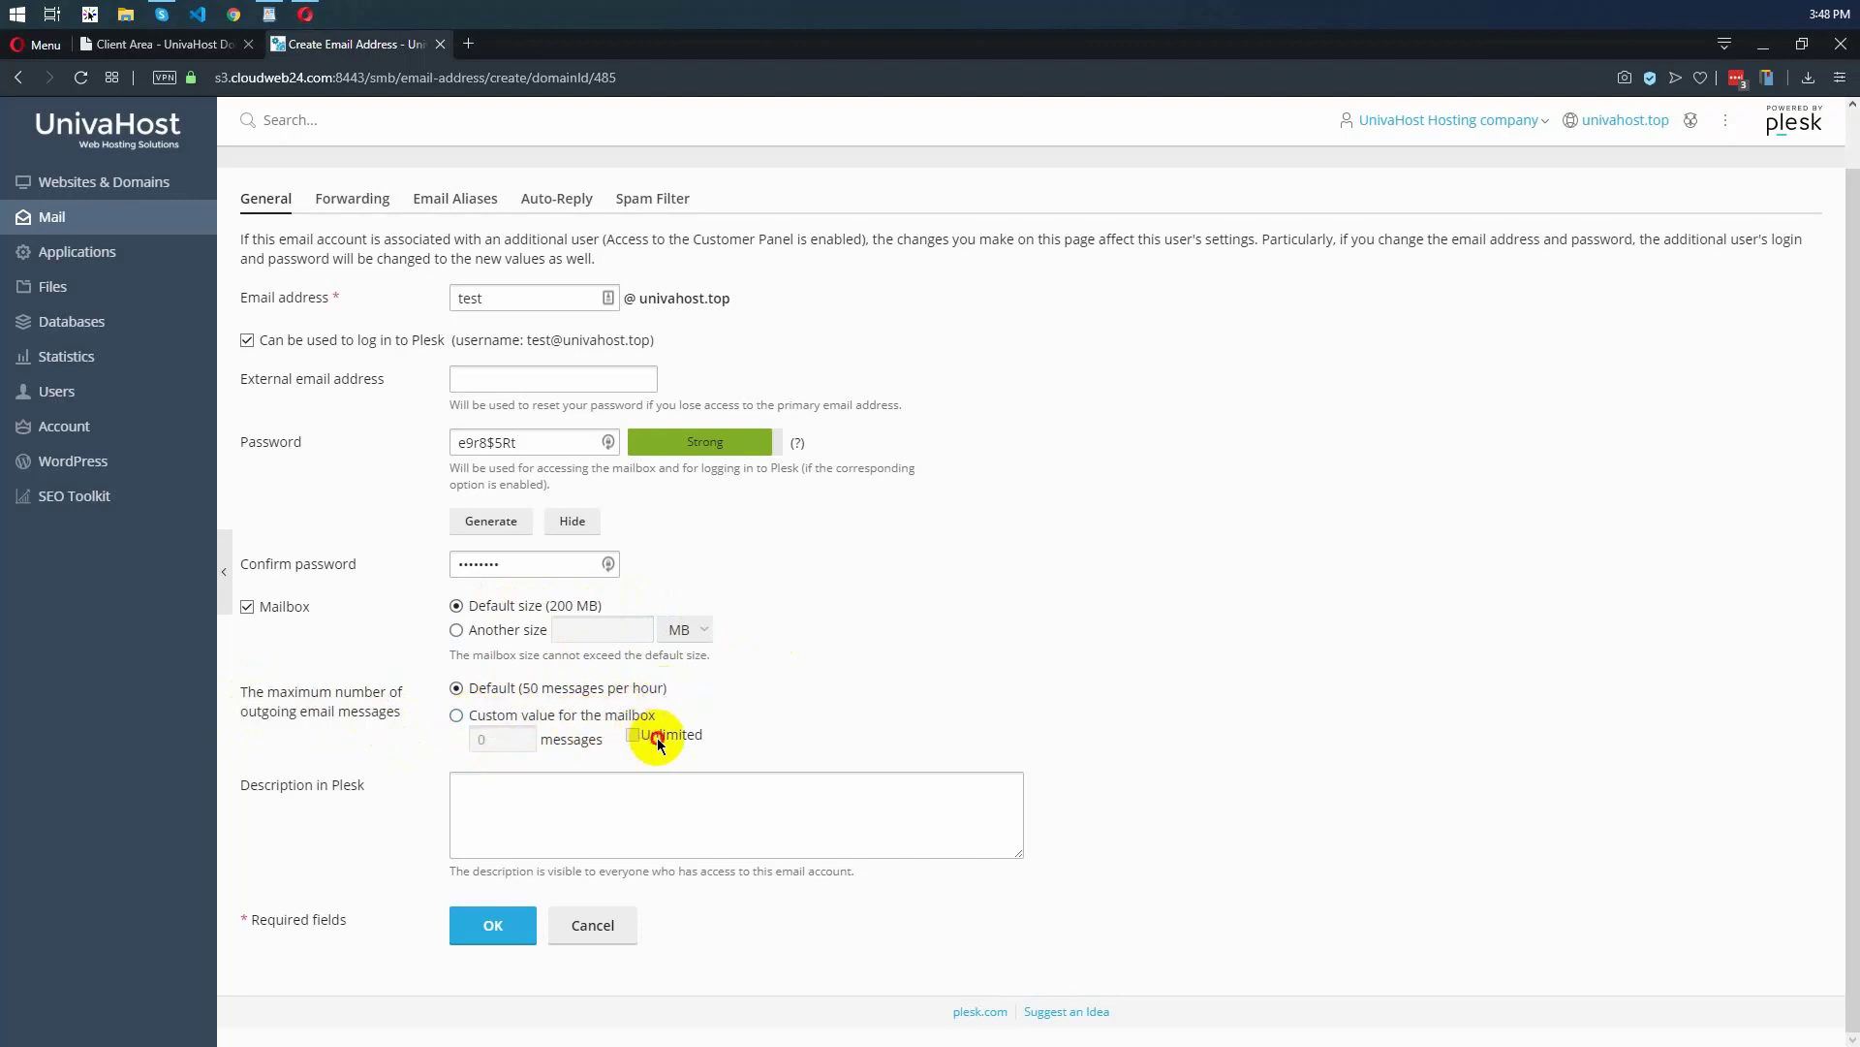
{"action": "left_click", "coordinate": [531, 716]}
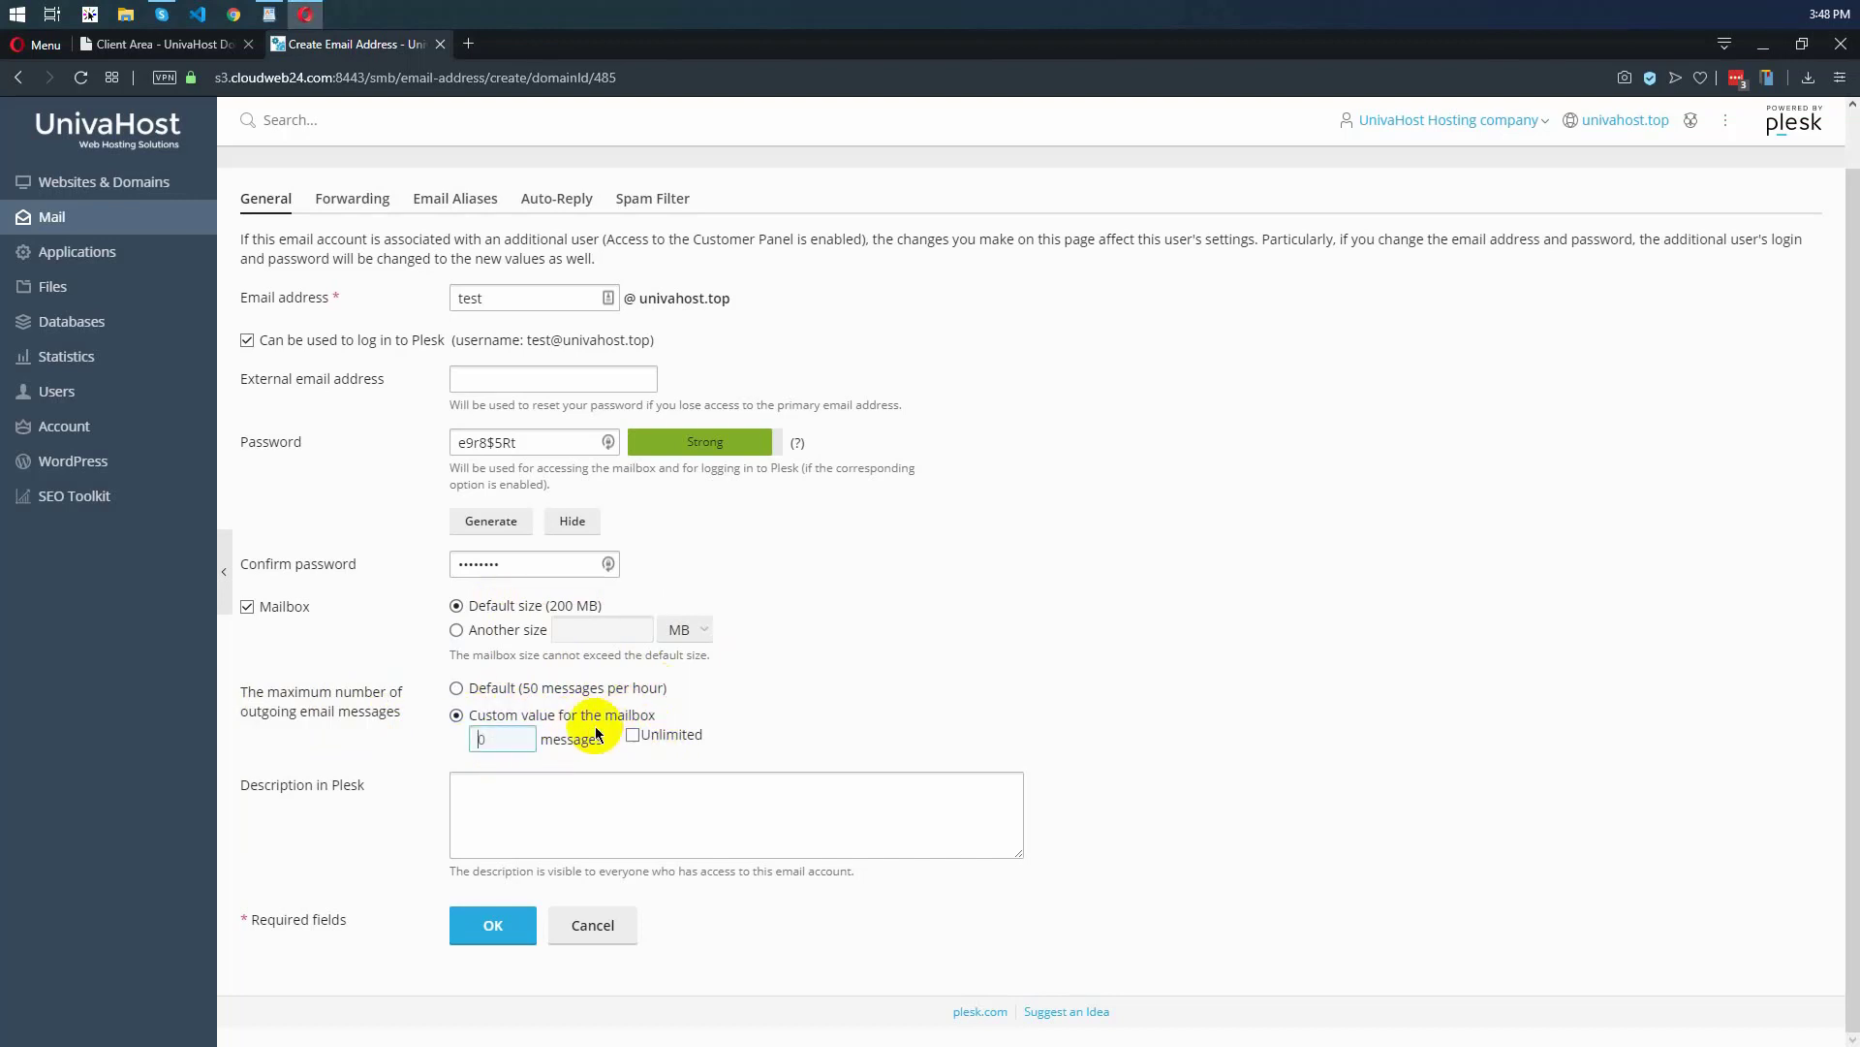
{"action": "left_click", "coordinate": [544, 689]}
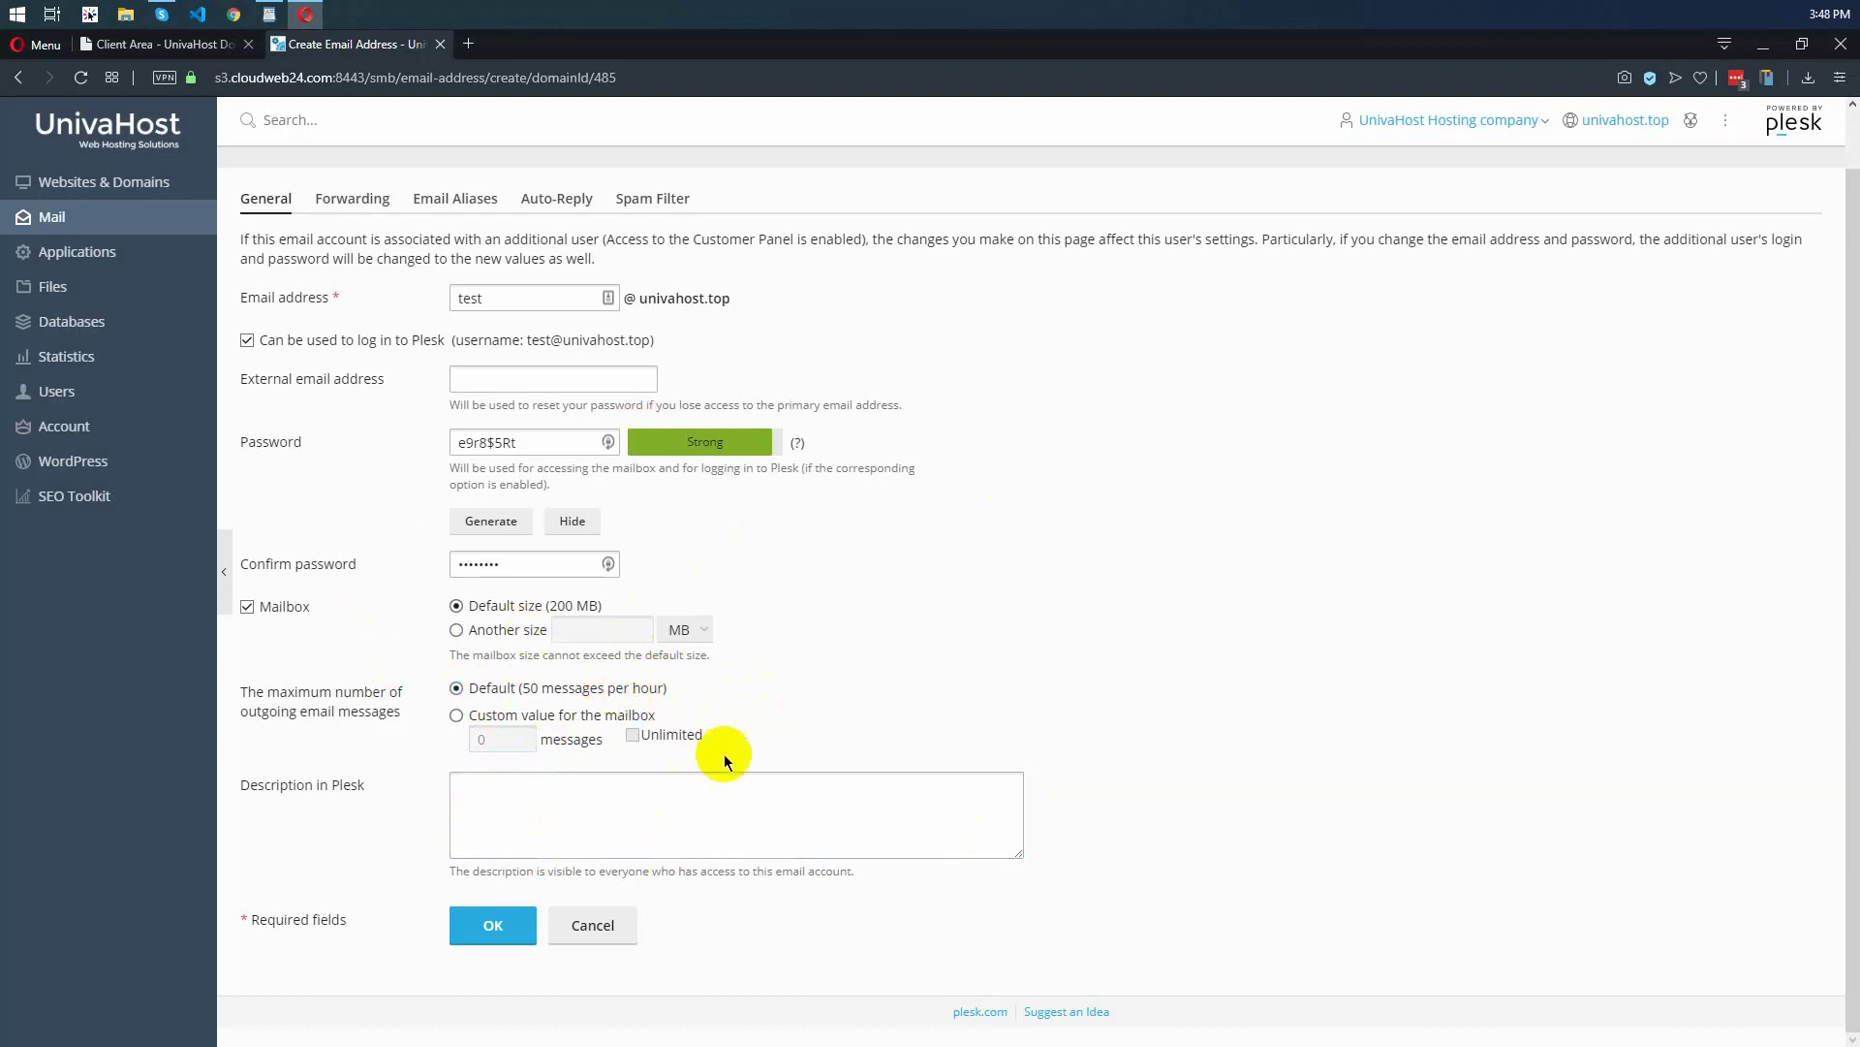
Submit the new email address and copy its generated password from the form
{"action": "left_click", "coordinate": [499, 925]}
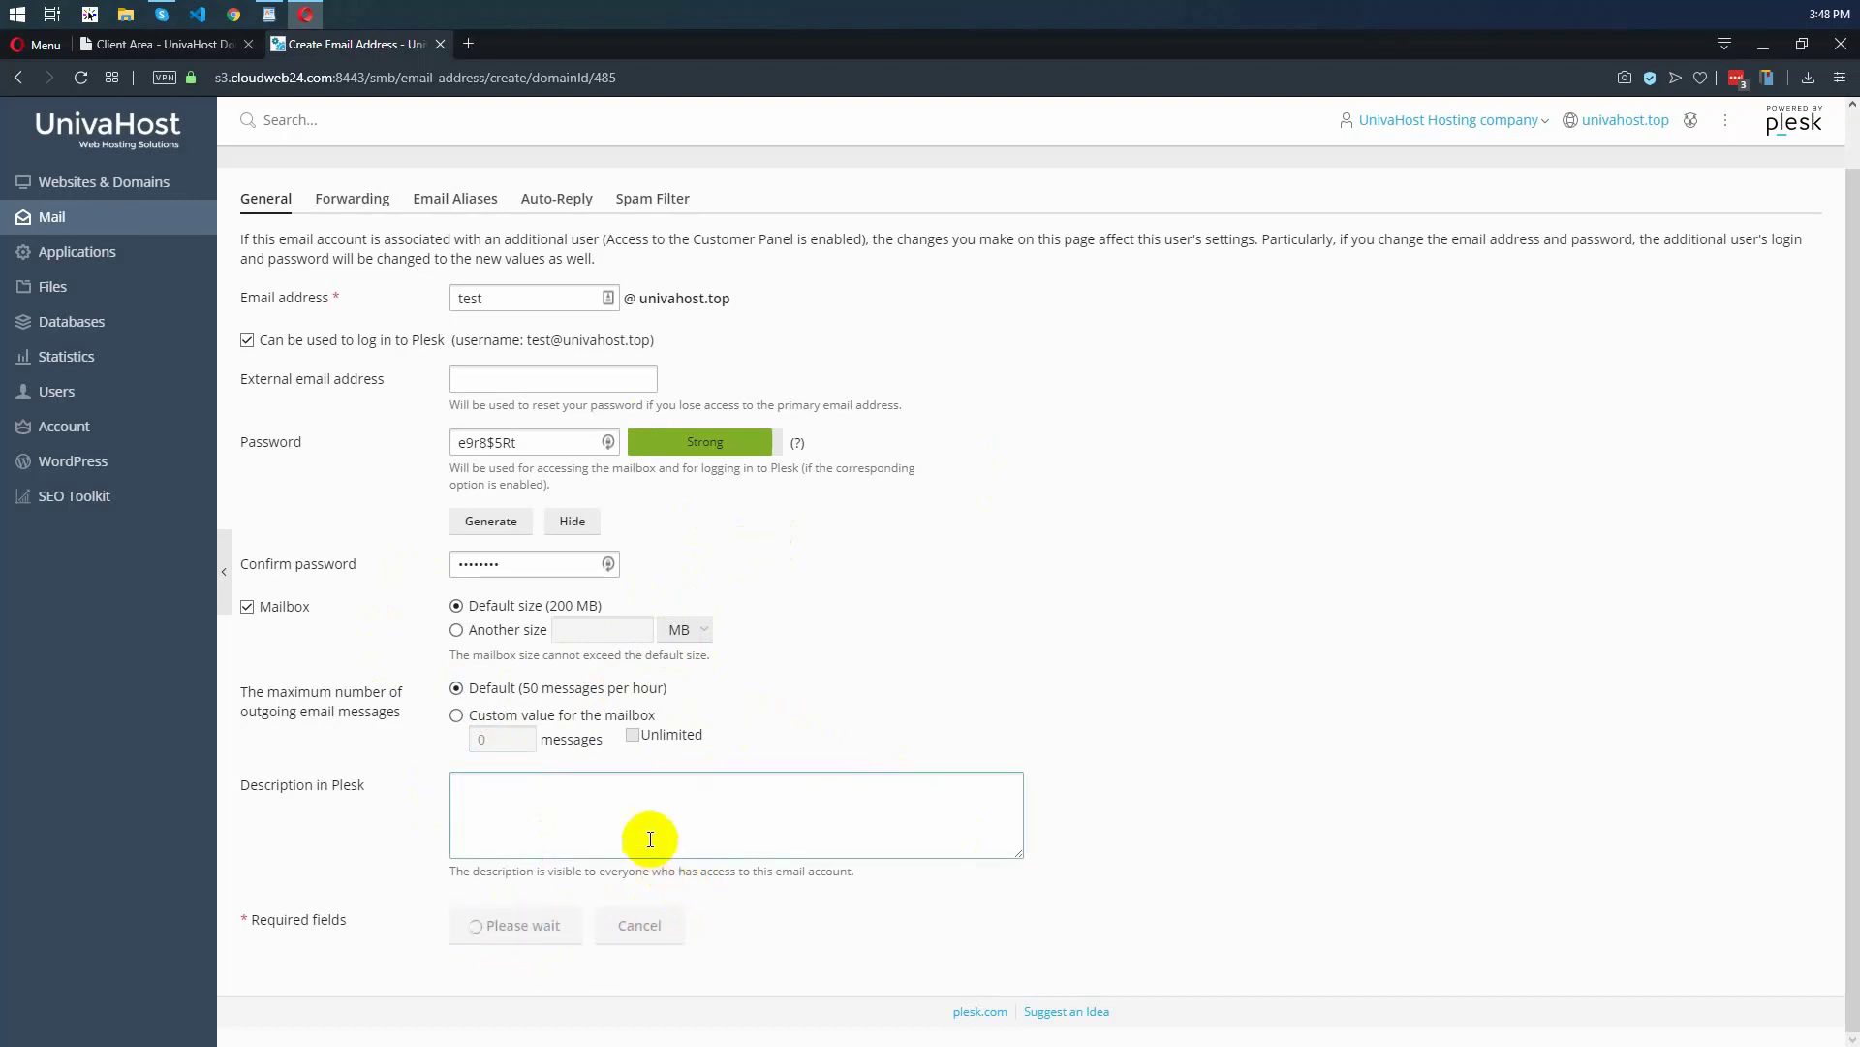
{"action": "triple_click", "coordinate": [525, 439]}
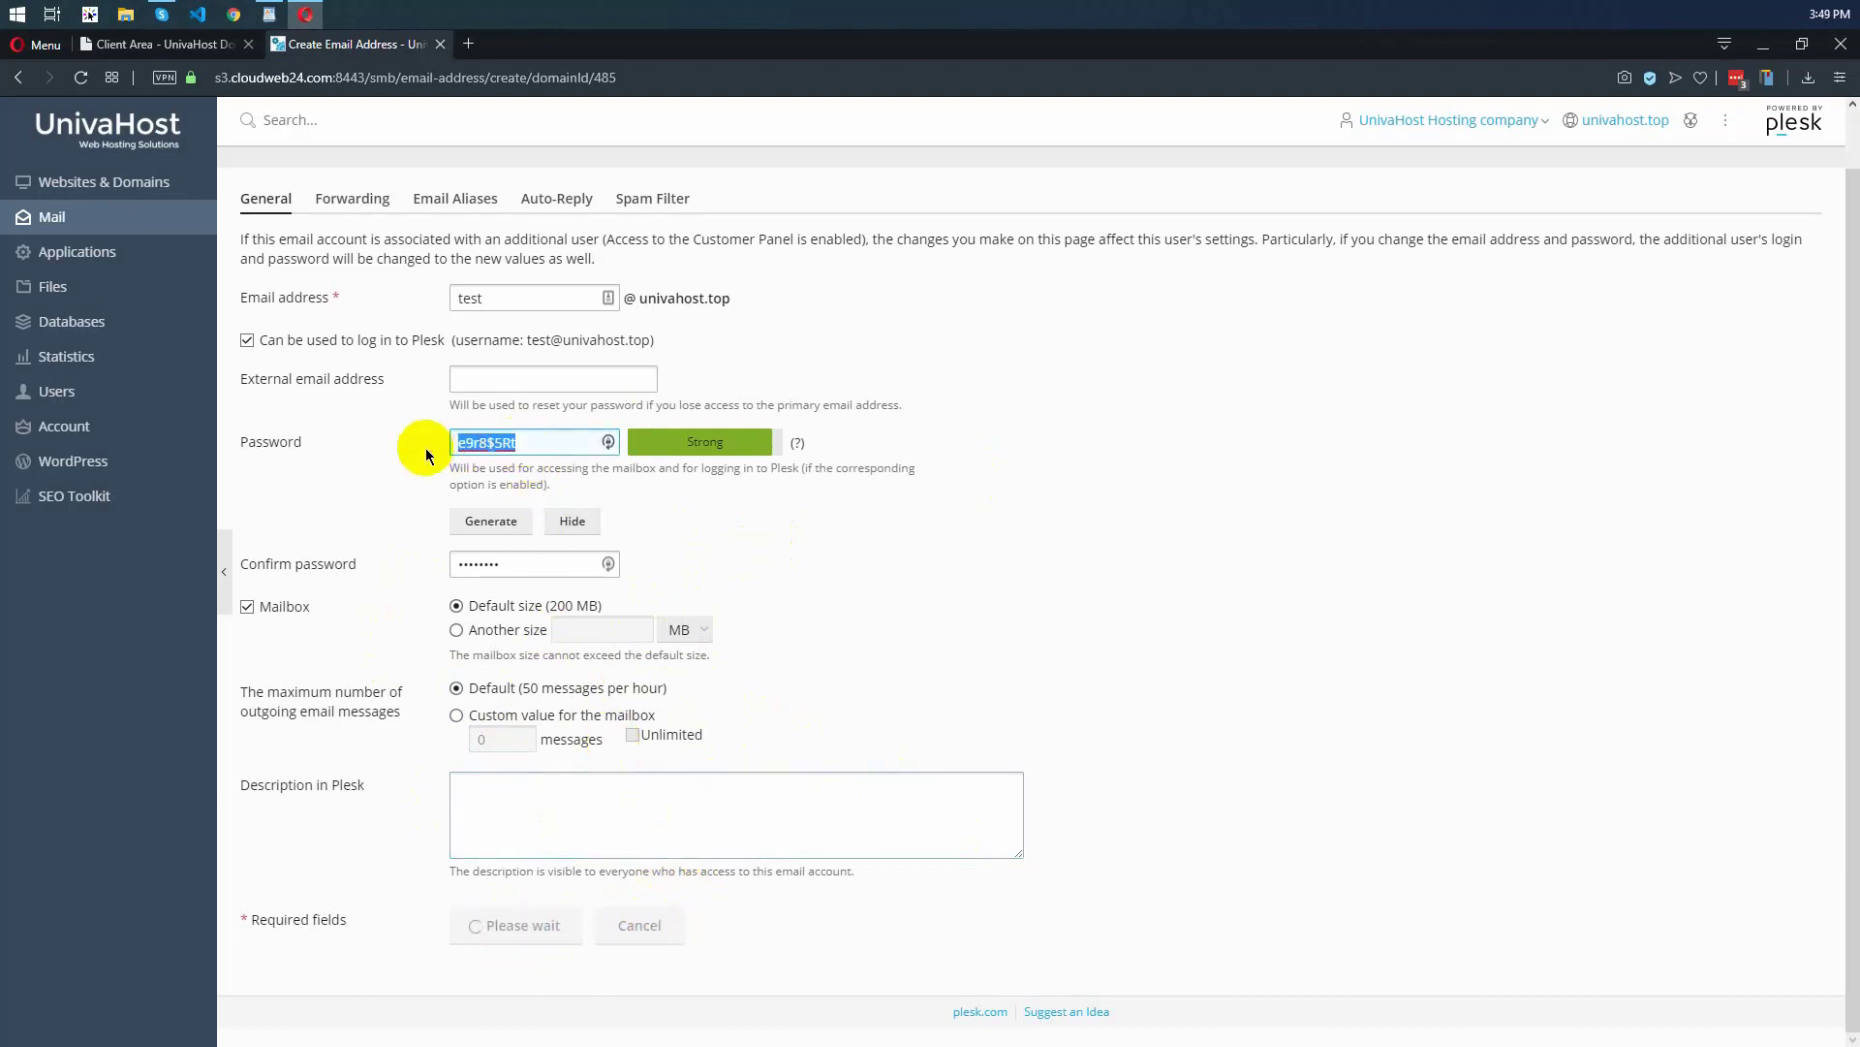
{"action": "right_click", "coordinate": [494, 447]}
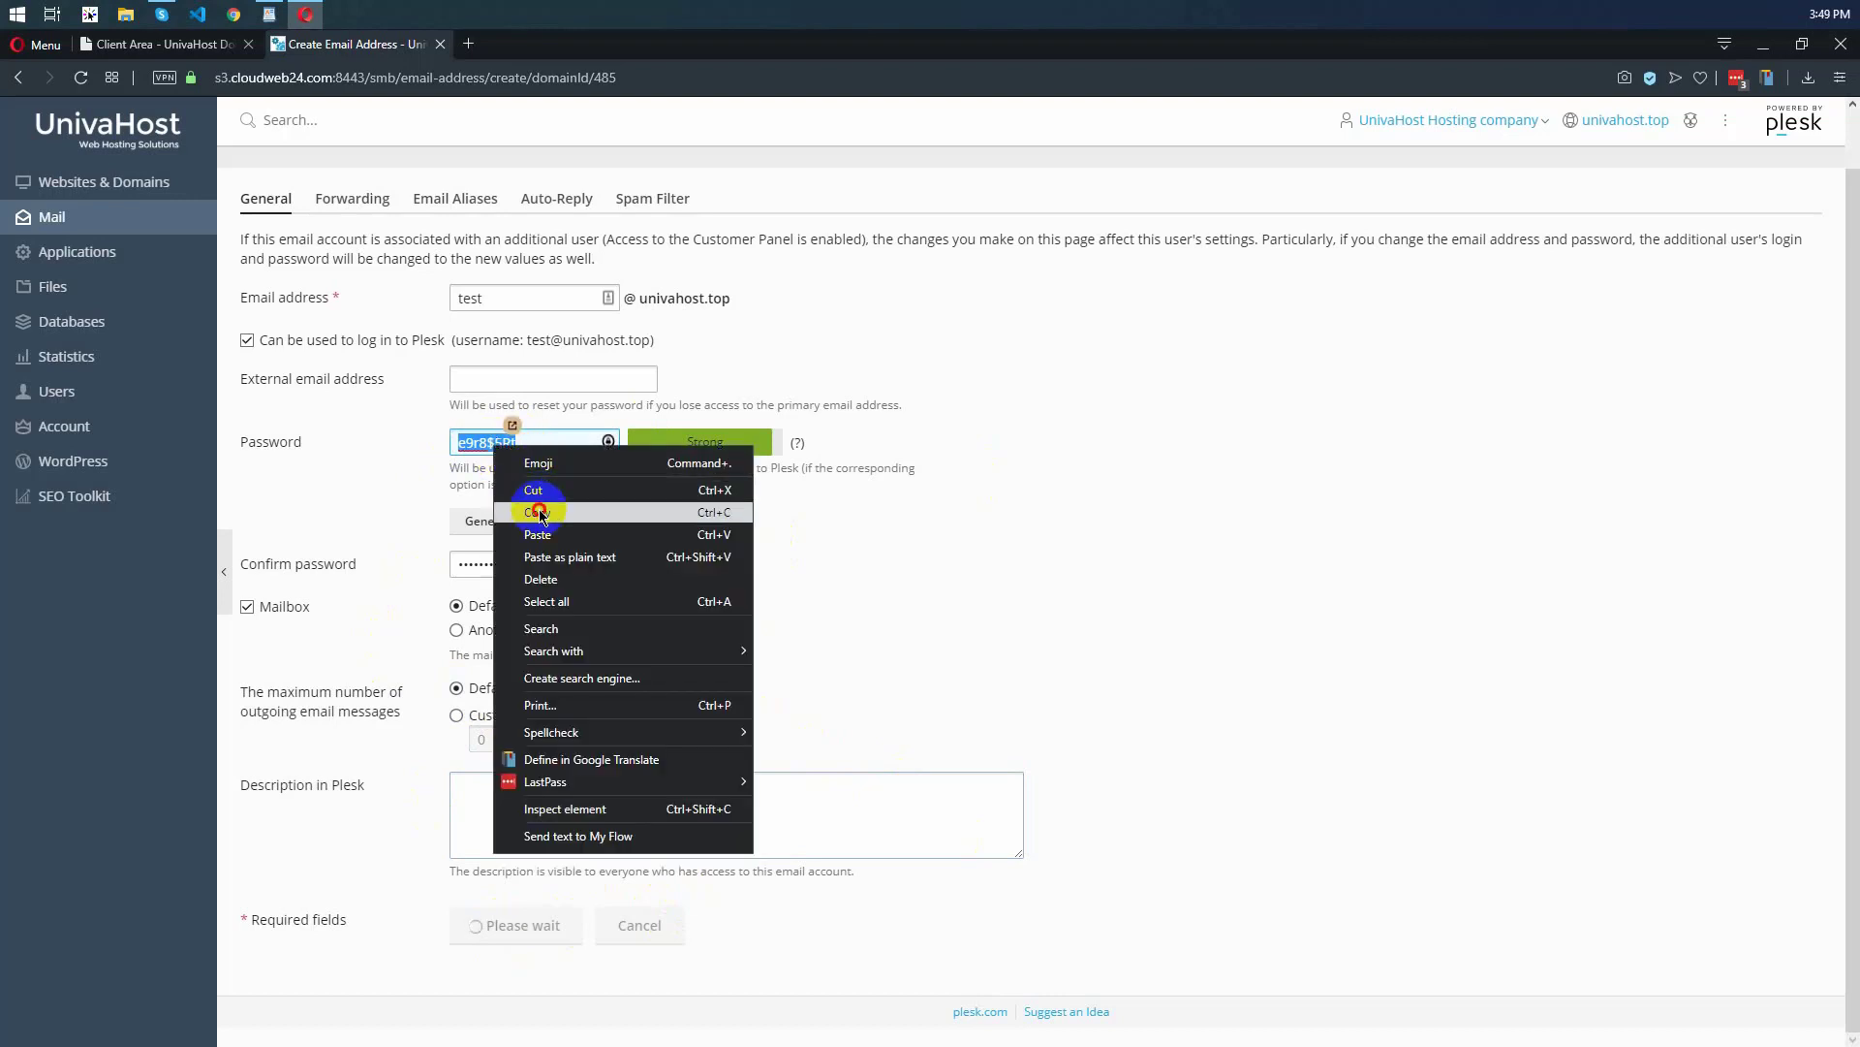
{"action": "left_click", "coordinate": [724, 512]}
{"action": "left_click", "coordinate": [1154, 572]}
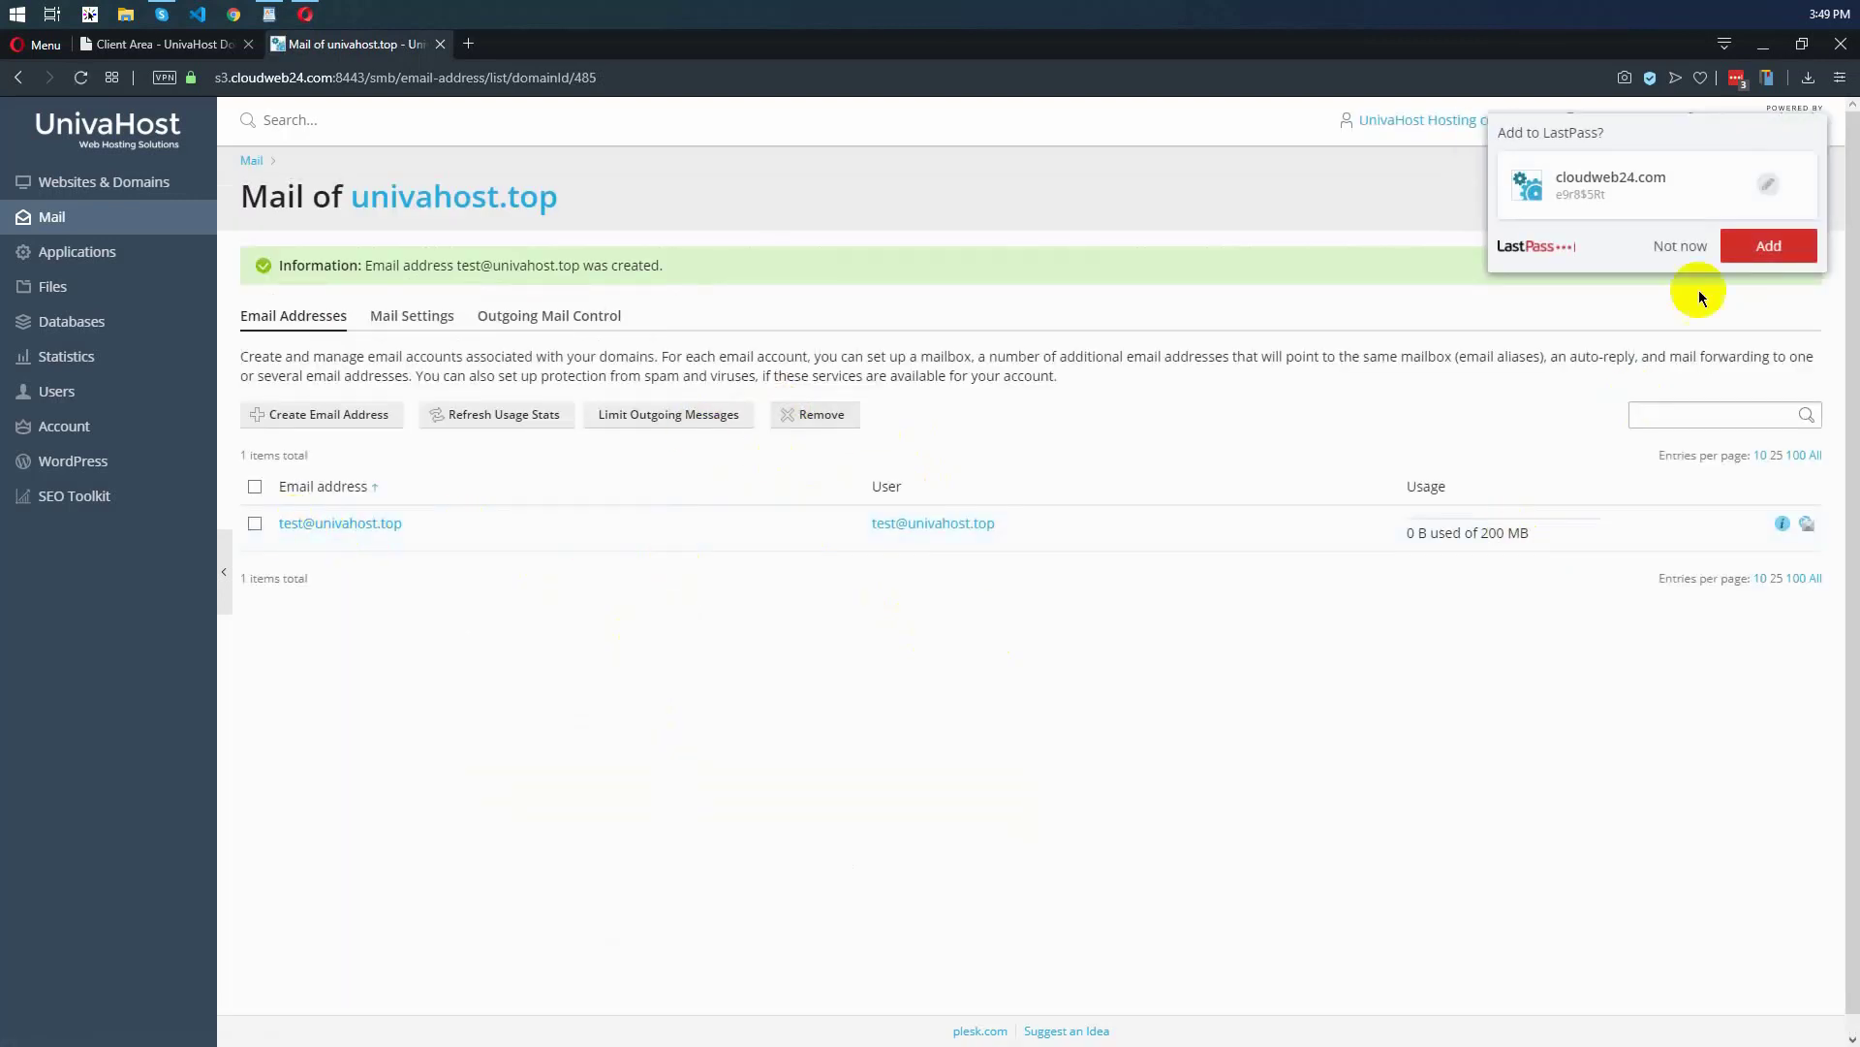
Decline saving the credentials in LastPass and open the new mailbox's Roundcube webmail login
{"action": "left_click", "coordinate": [1679, 248]}
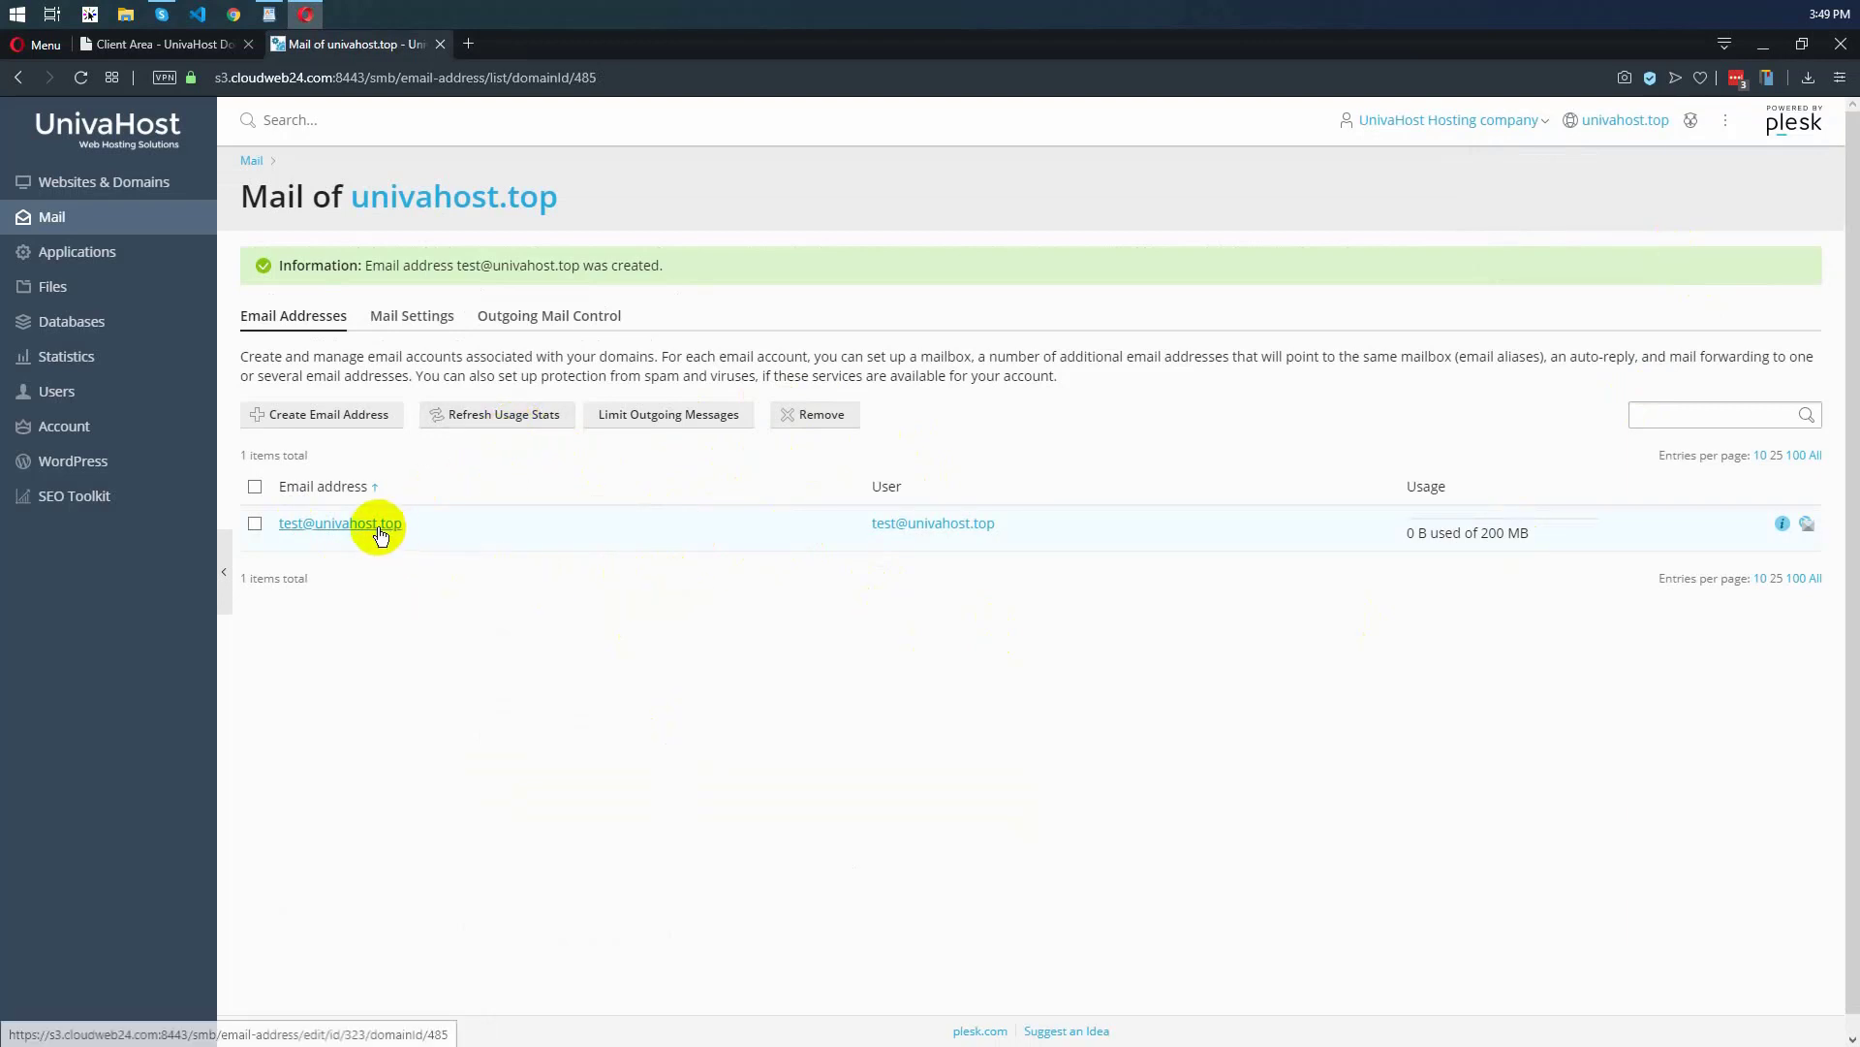
{"action": "left_click", "coordinate": [665, 643]}
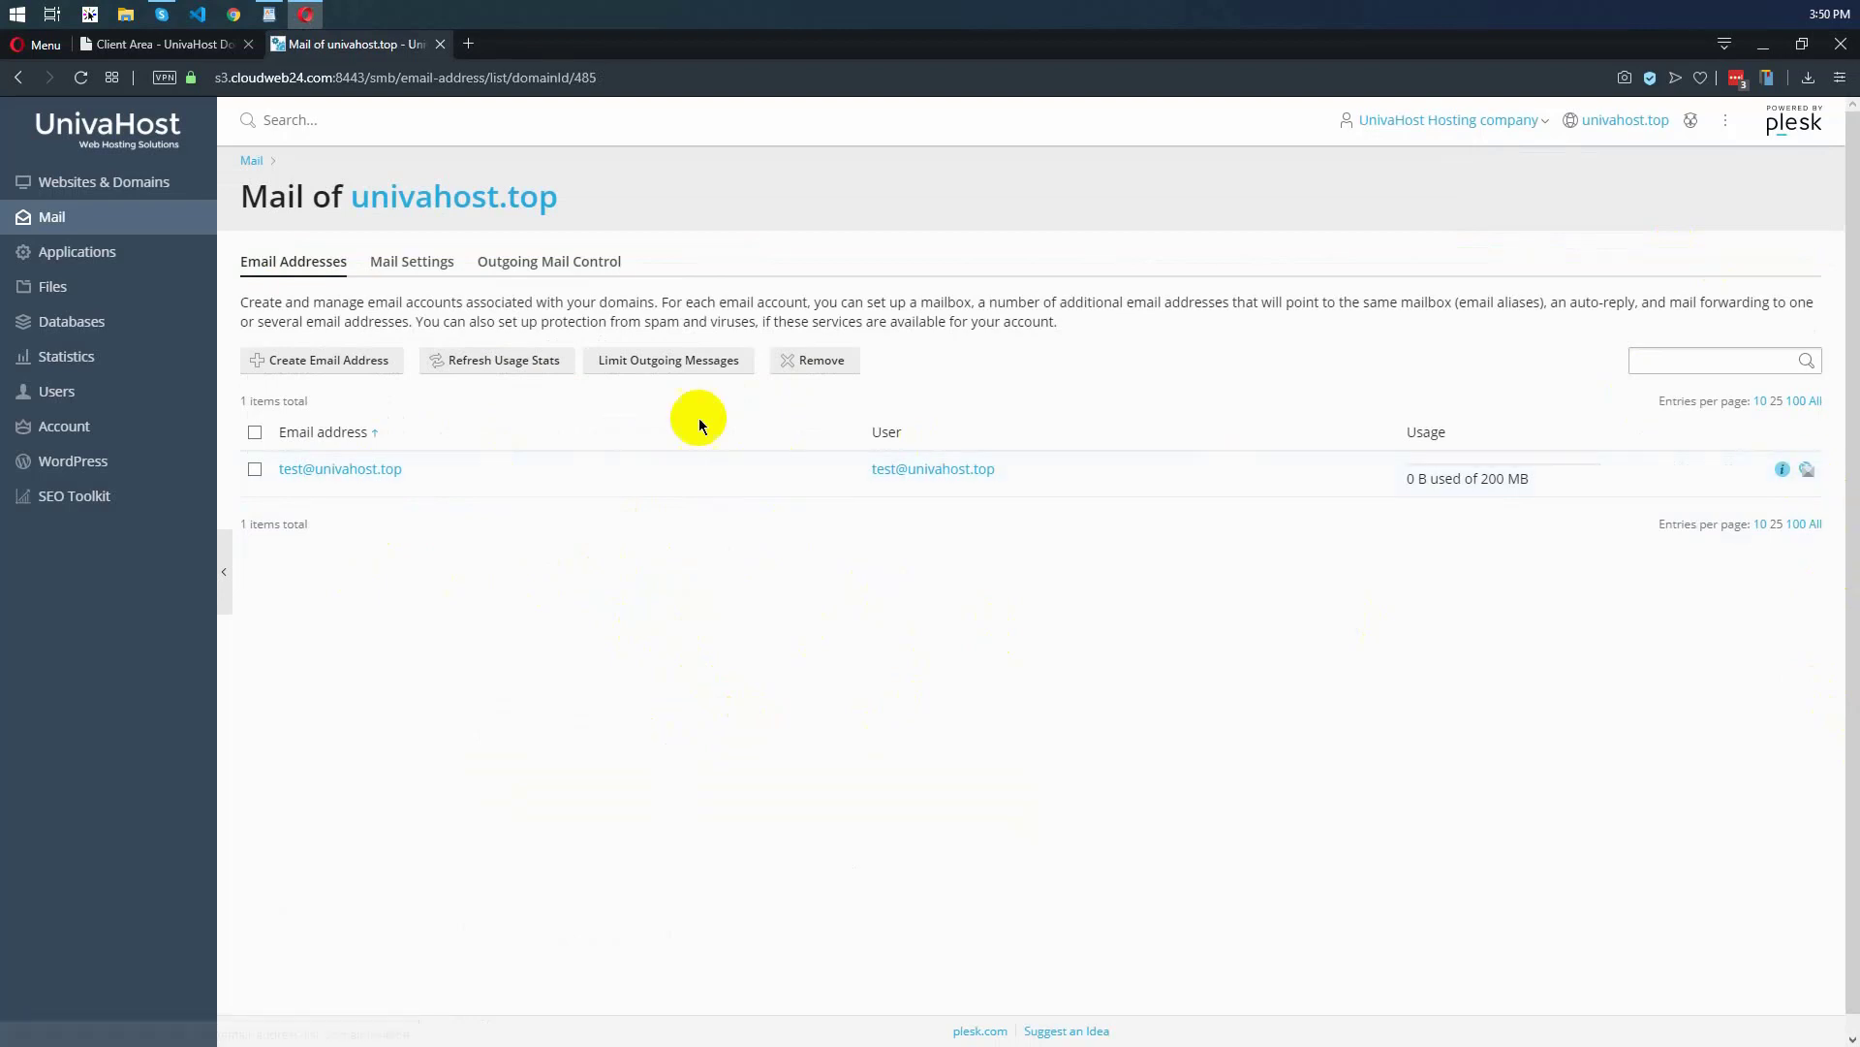
{"action": "left_click", "coordinate": [1807, 472]}
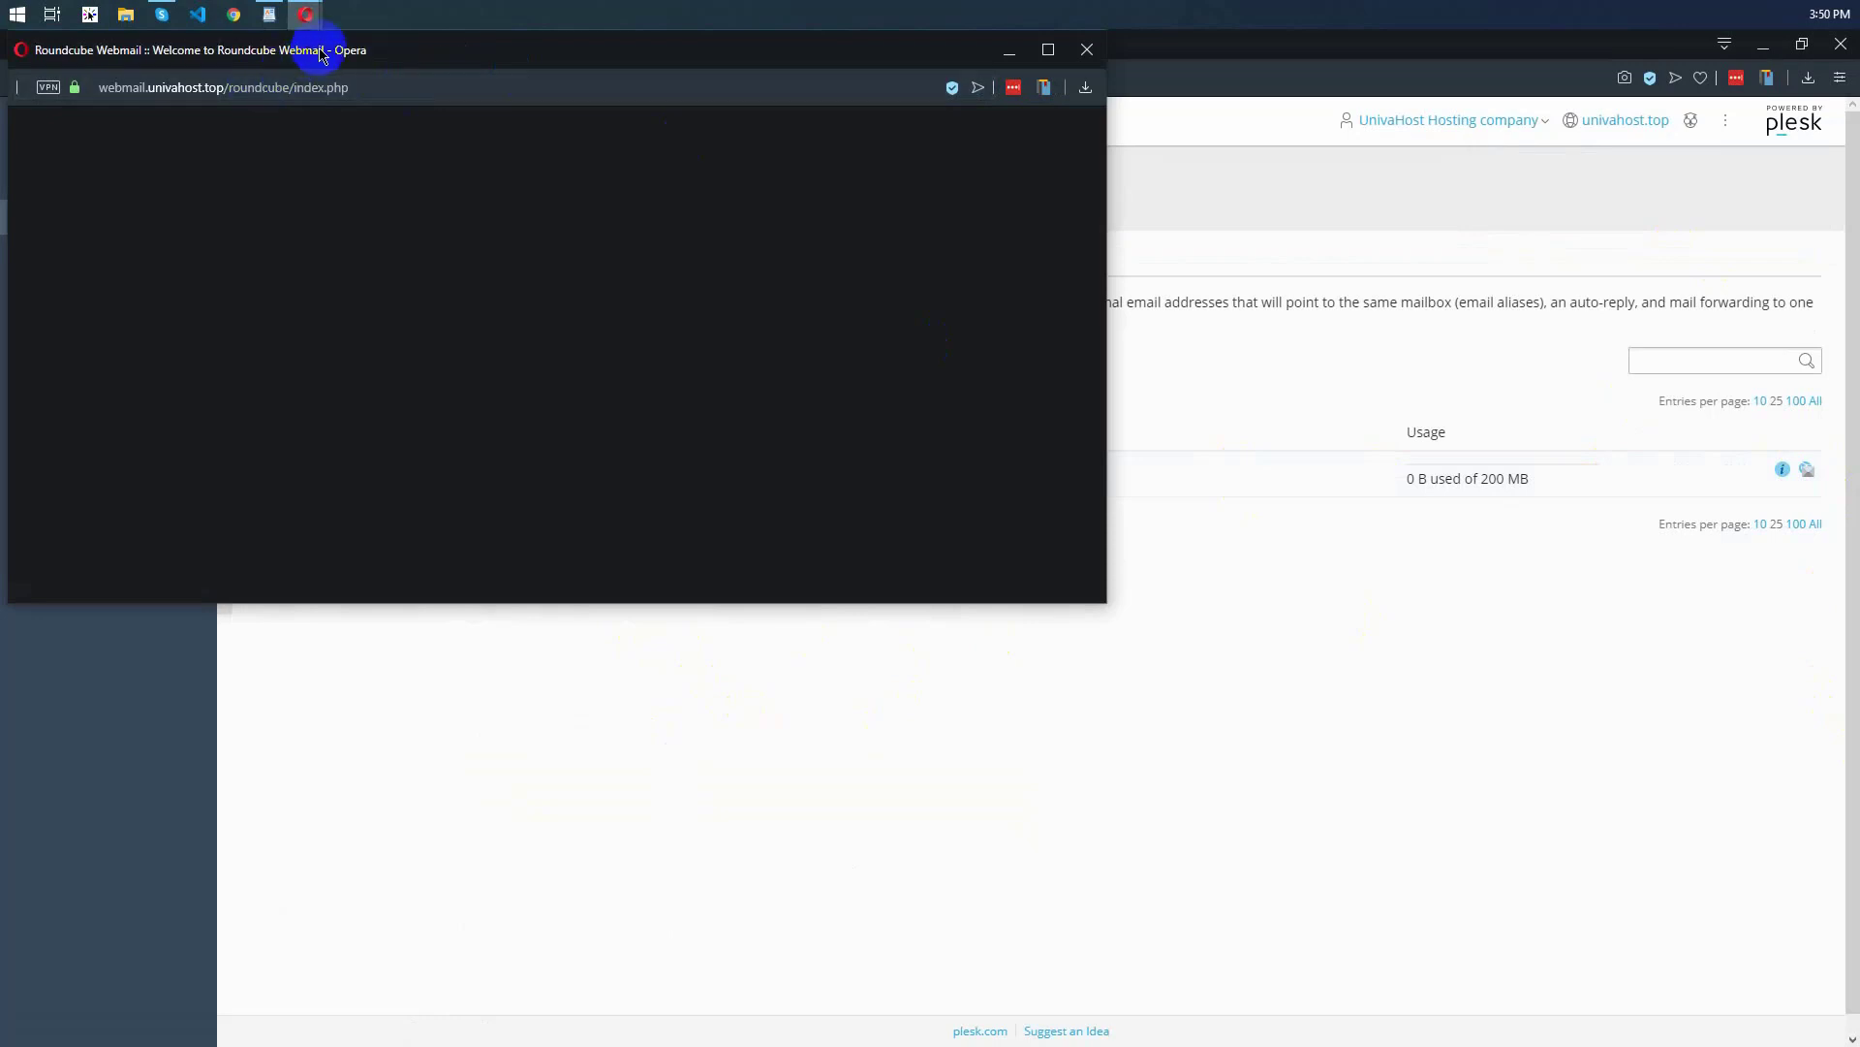
{"action": "left_click_drag", "start_coordinate": [391, 48], "coordinate": [702, 163]}
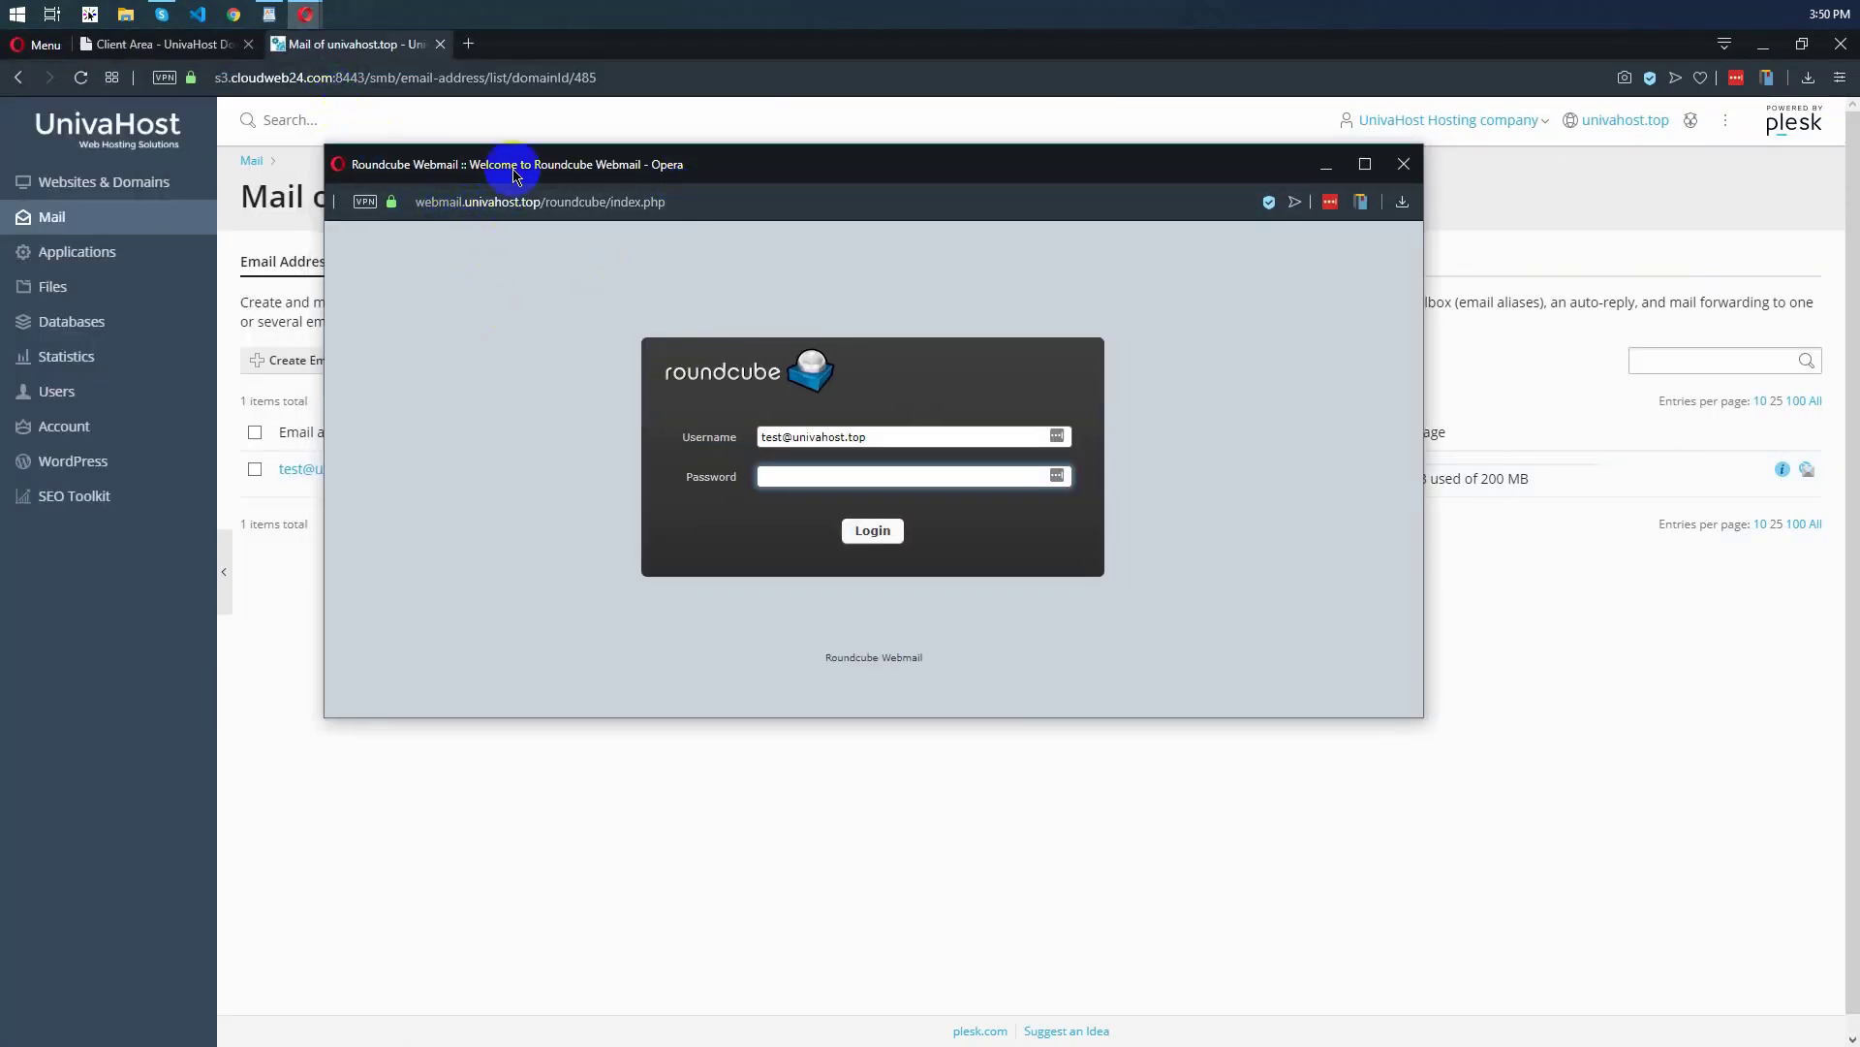
{"action": "left_click", "coordinate": [539, 206]}
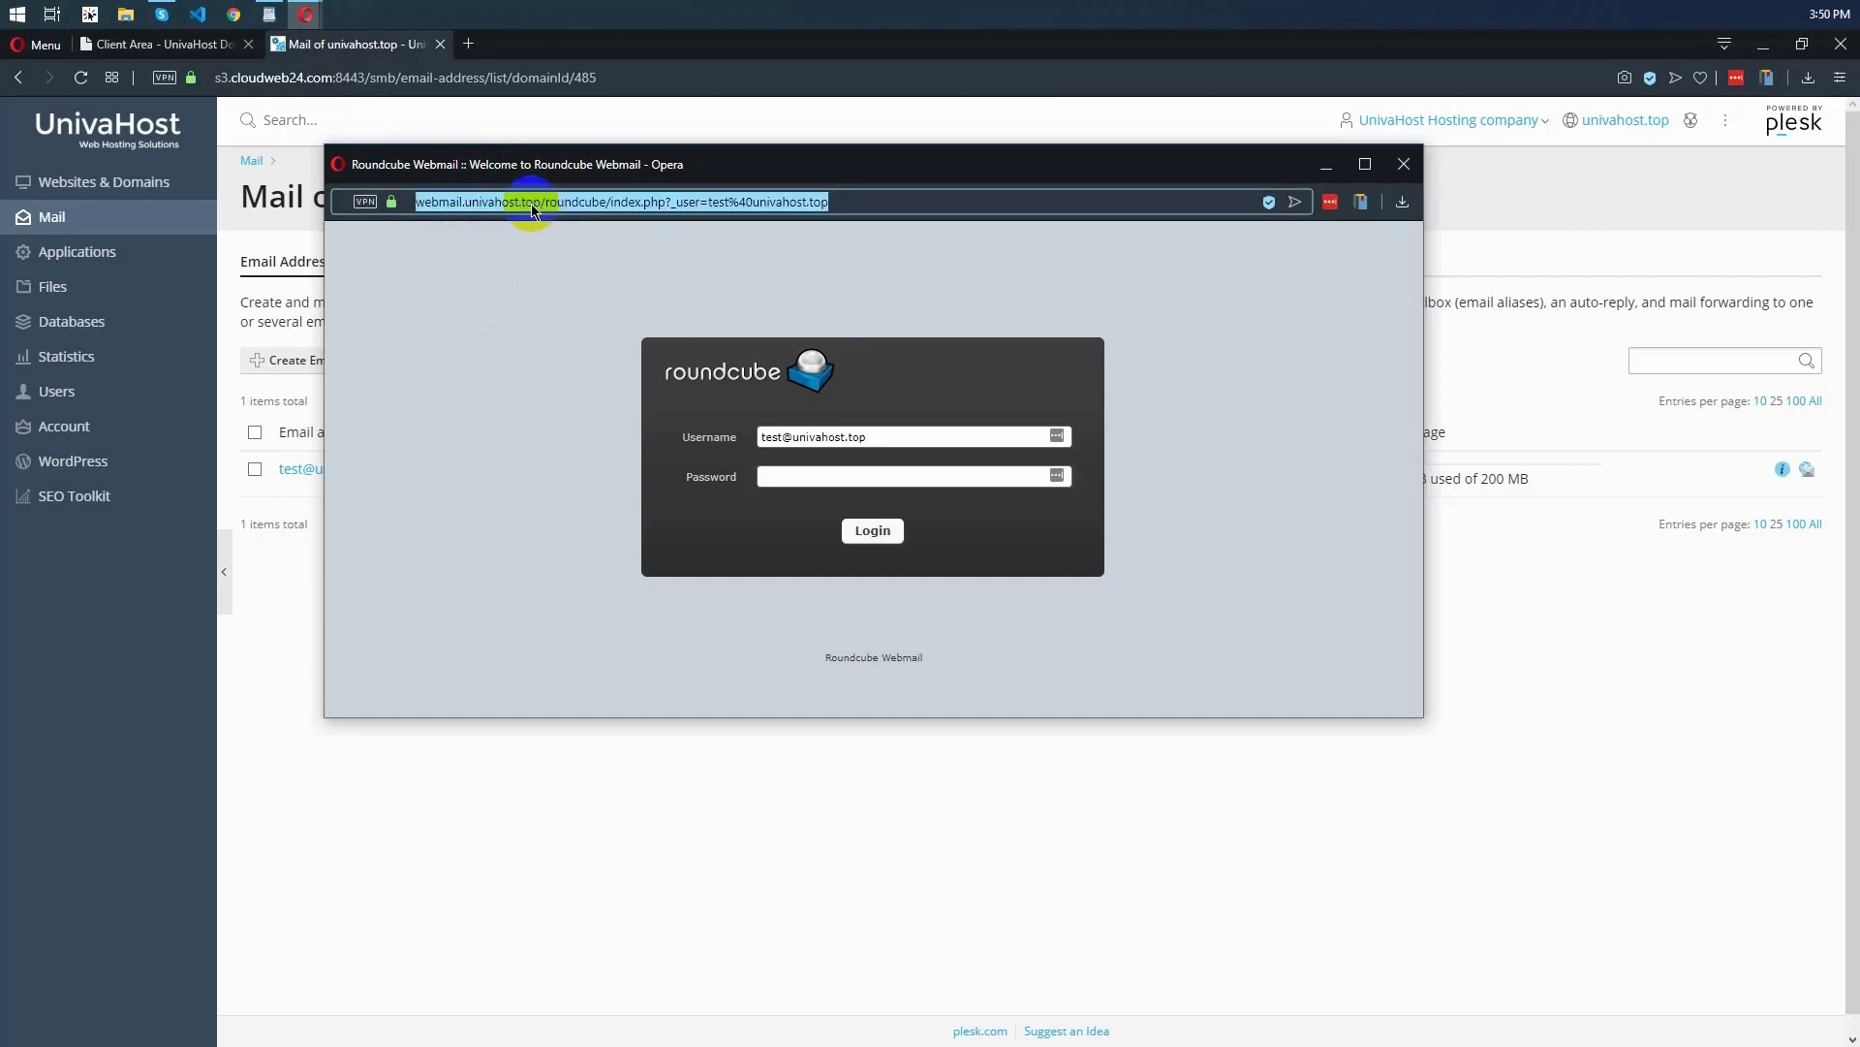
{"action": "left_click", "coordinate": [509, 327]}
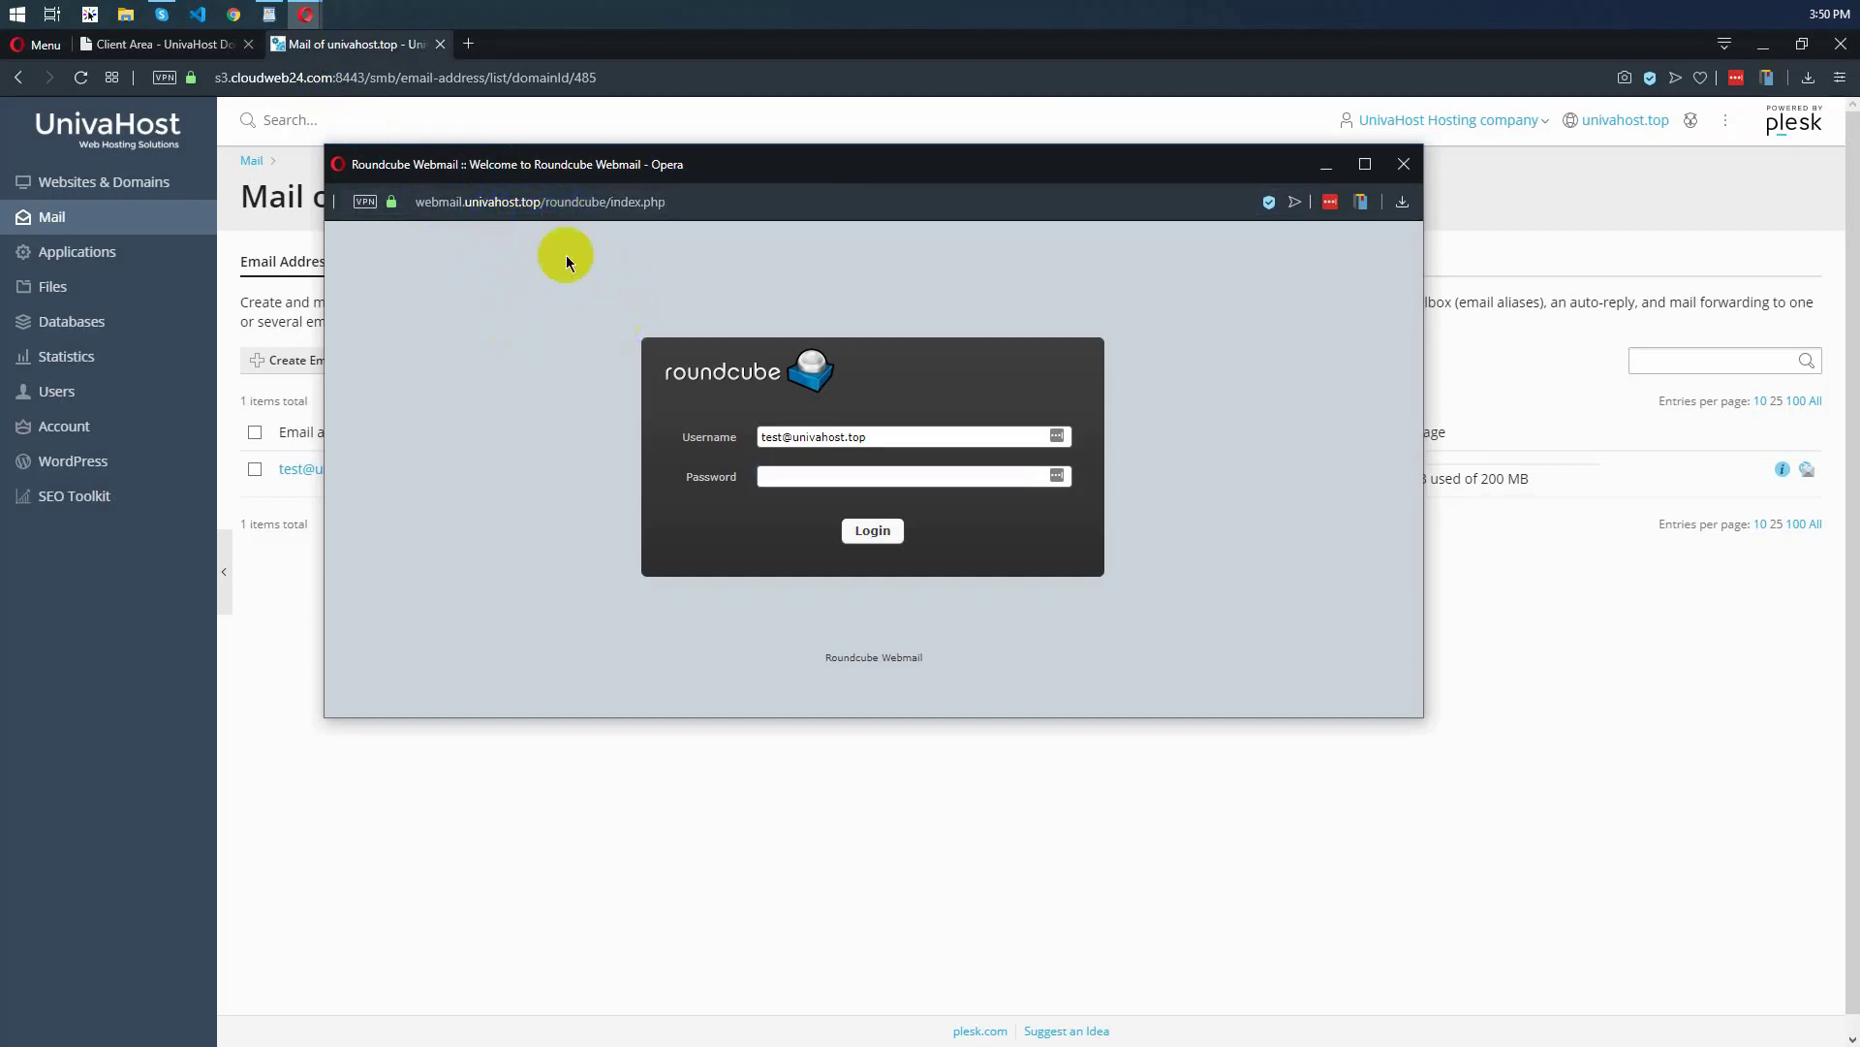
Log in to Roundcube with the mailbox password in a maximized window, declining to save the login in LastPass
{"action": "left_click", "coordinate": [811, 482]}
{"action": "left_click", "coordinate": [877, 535]}
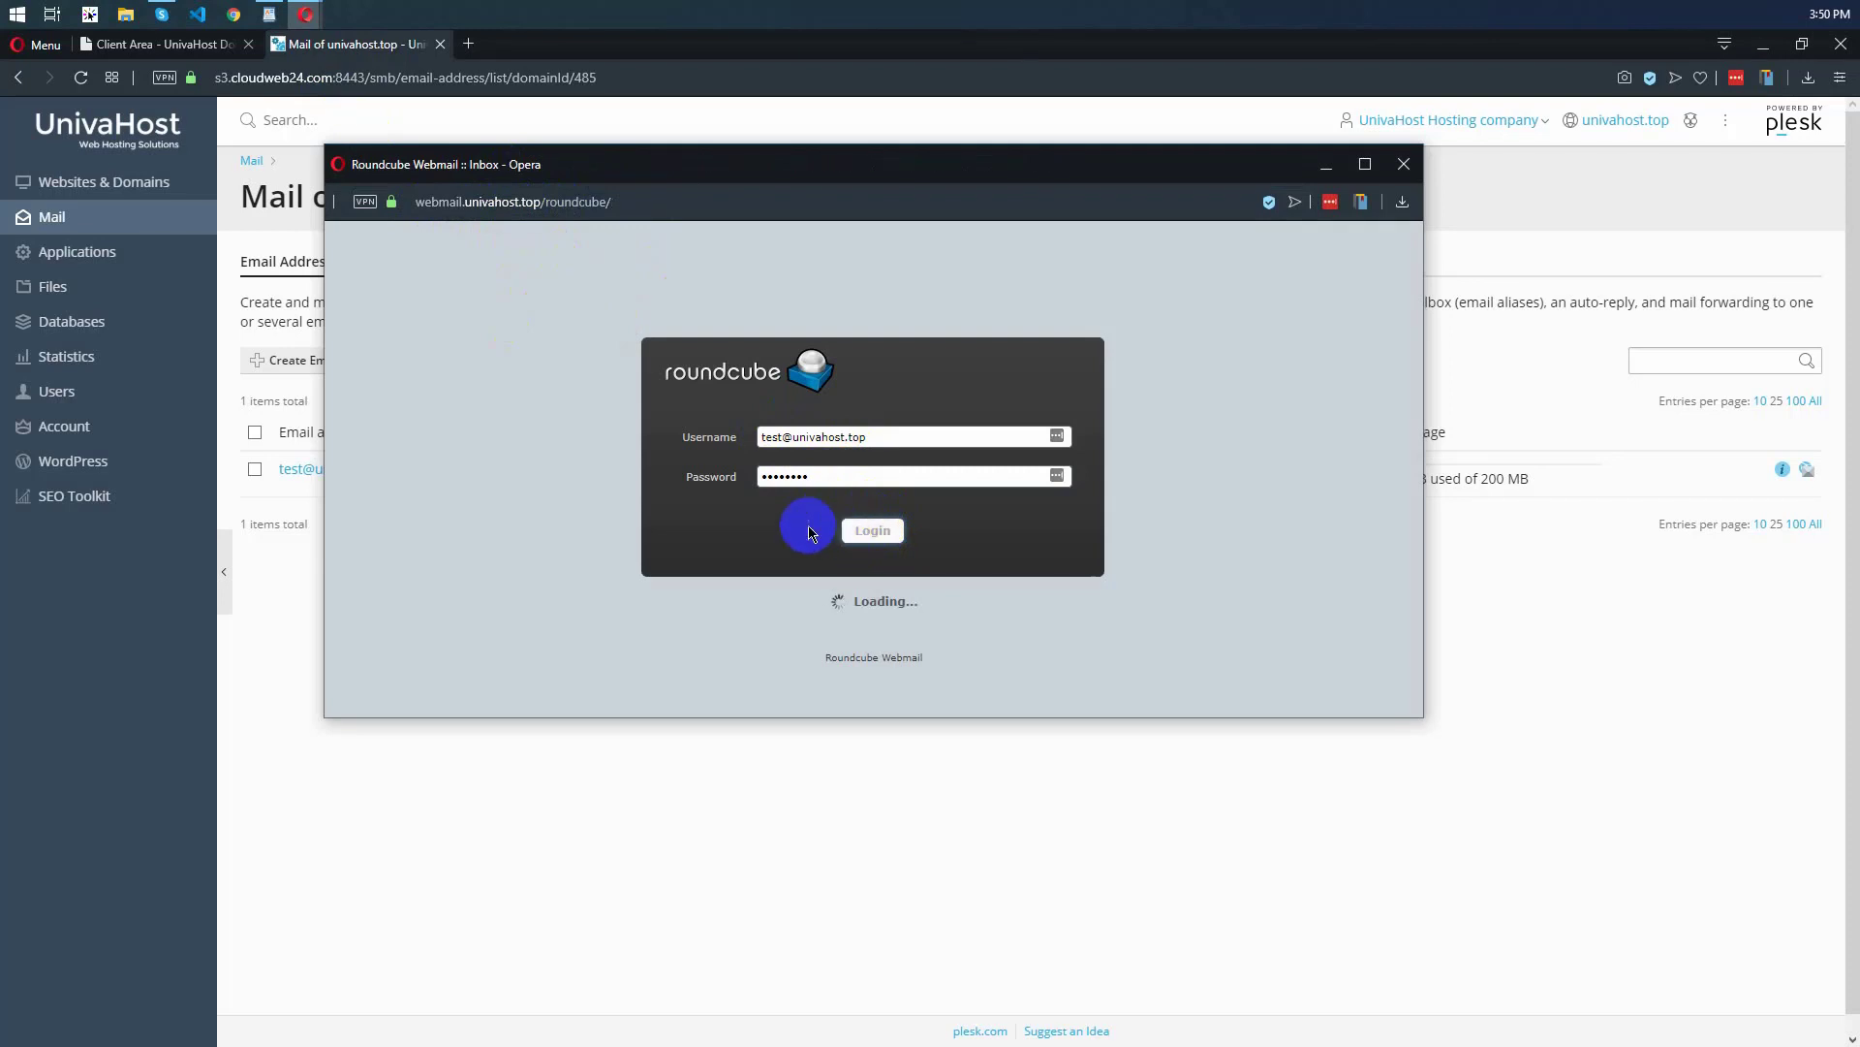
{"action": "left_click", "coordinate": [1366, 164]}
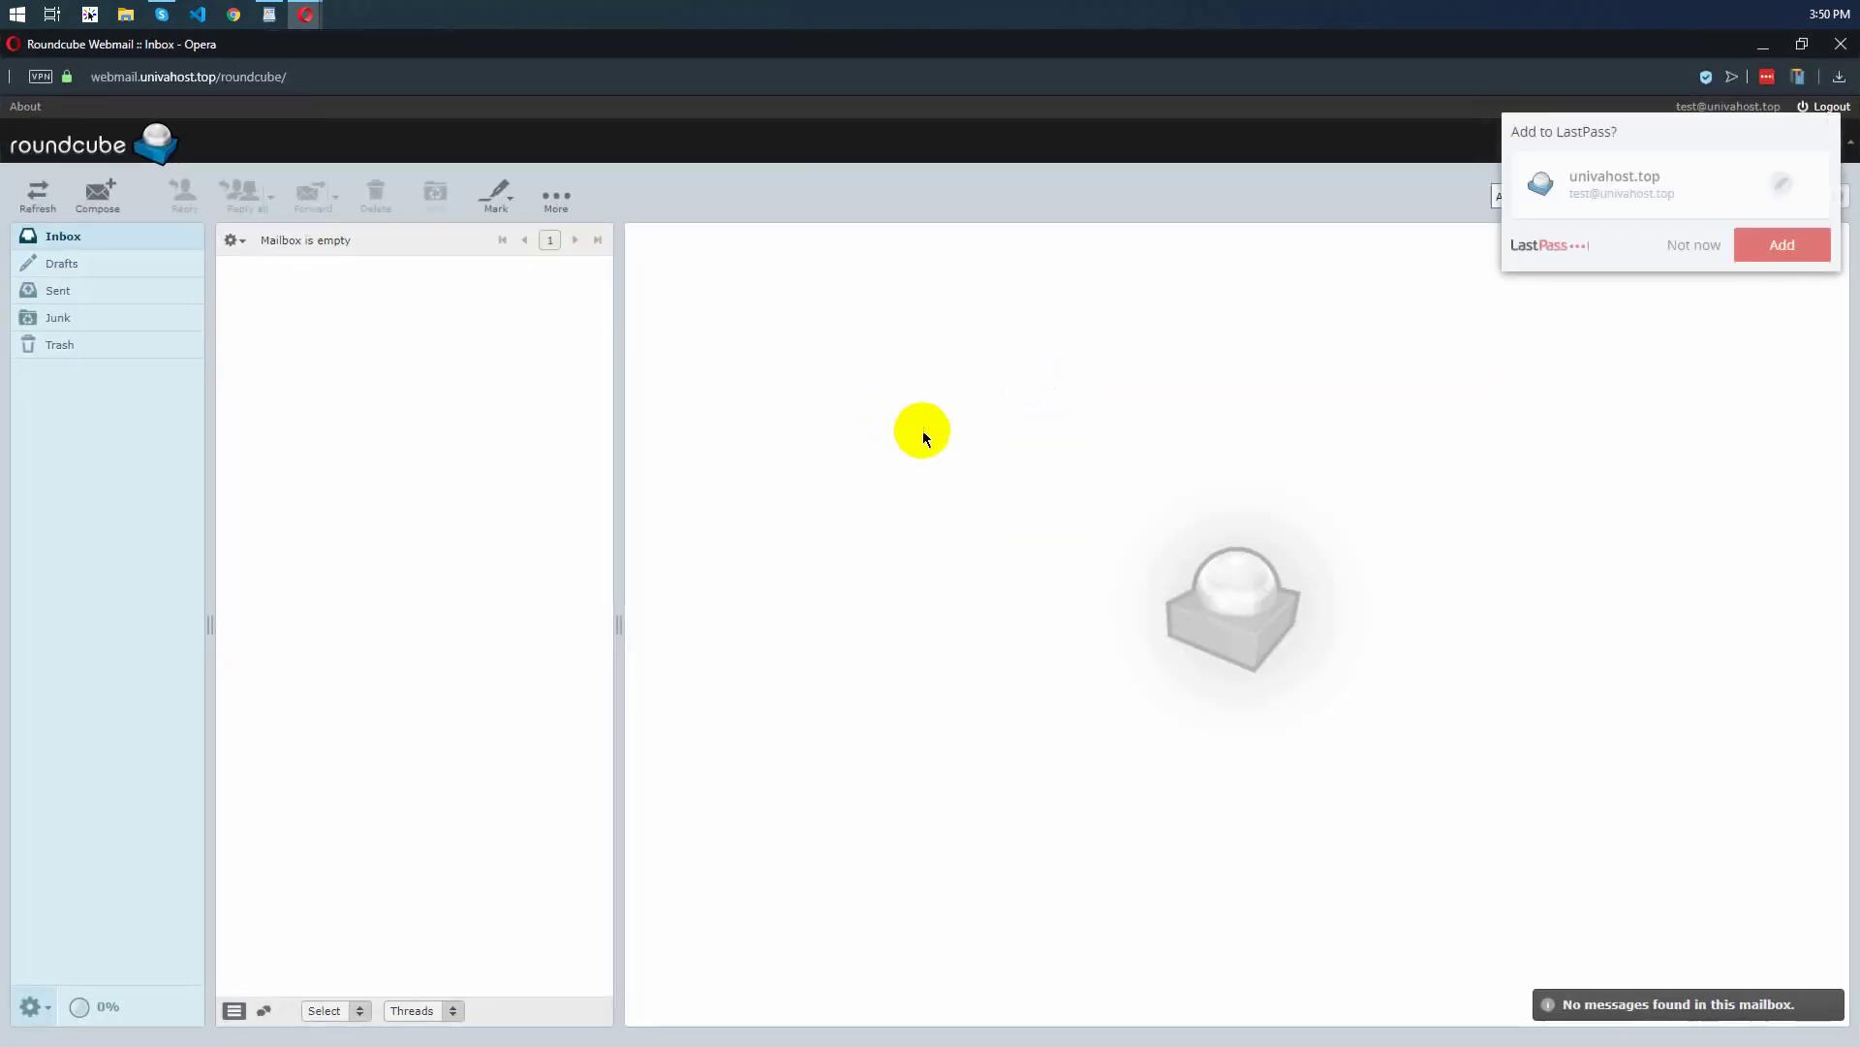
{"action": "left_click", "coordinate": [1672, 247]}
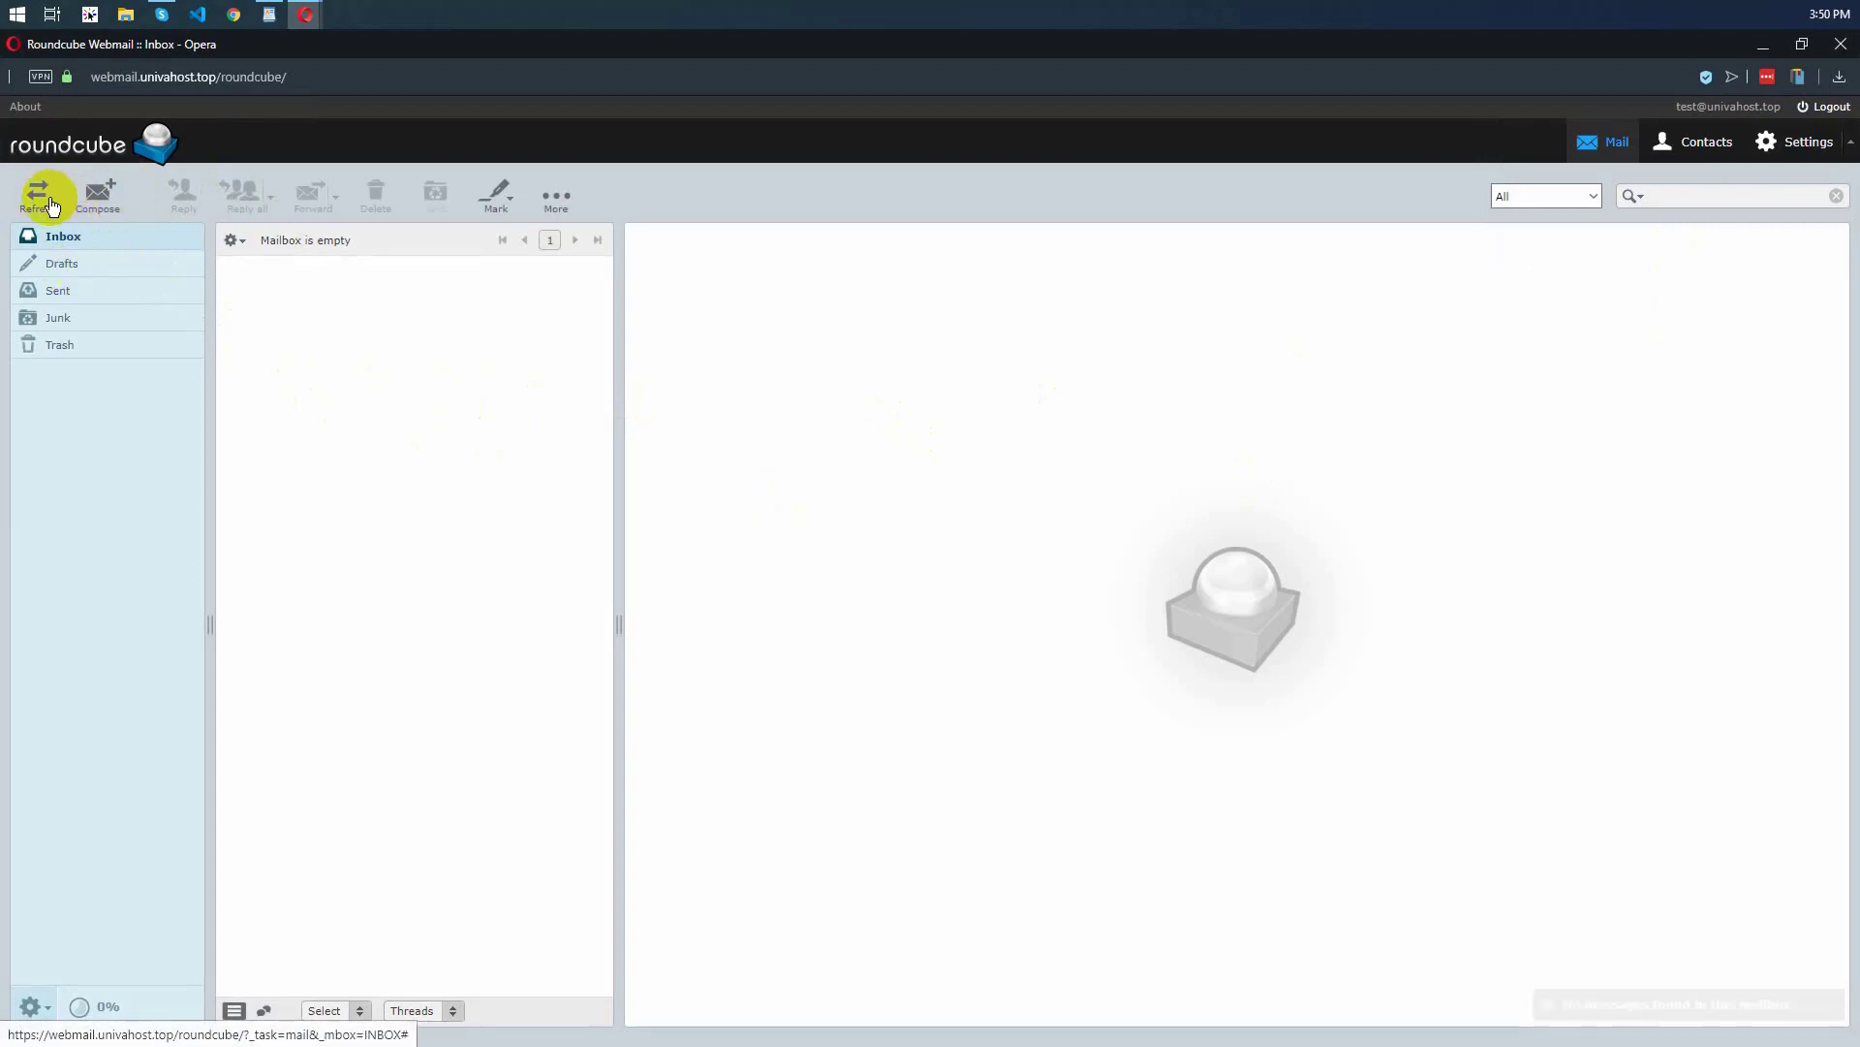
View the webmail's new message form, return to the inbox and close webmail
{"action": "left_click", "coordinate": [103, 199]}
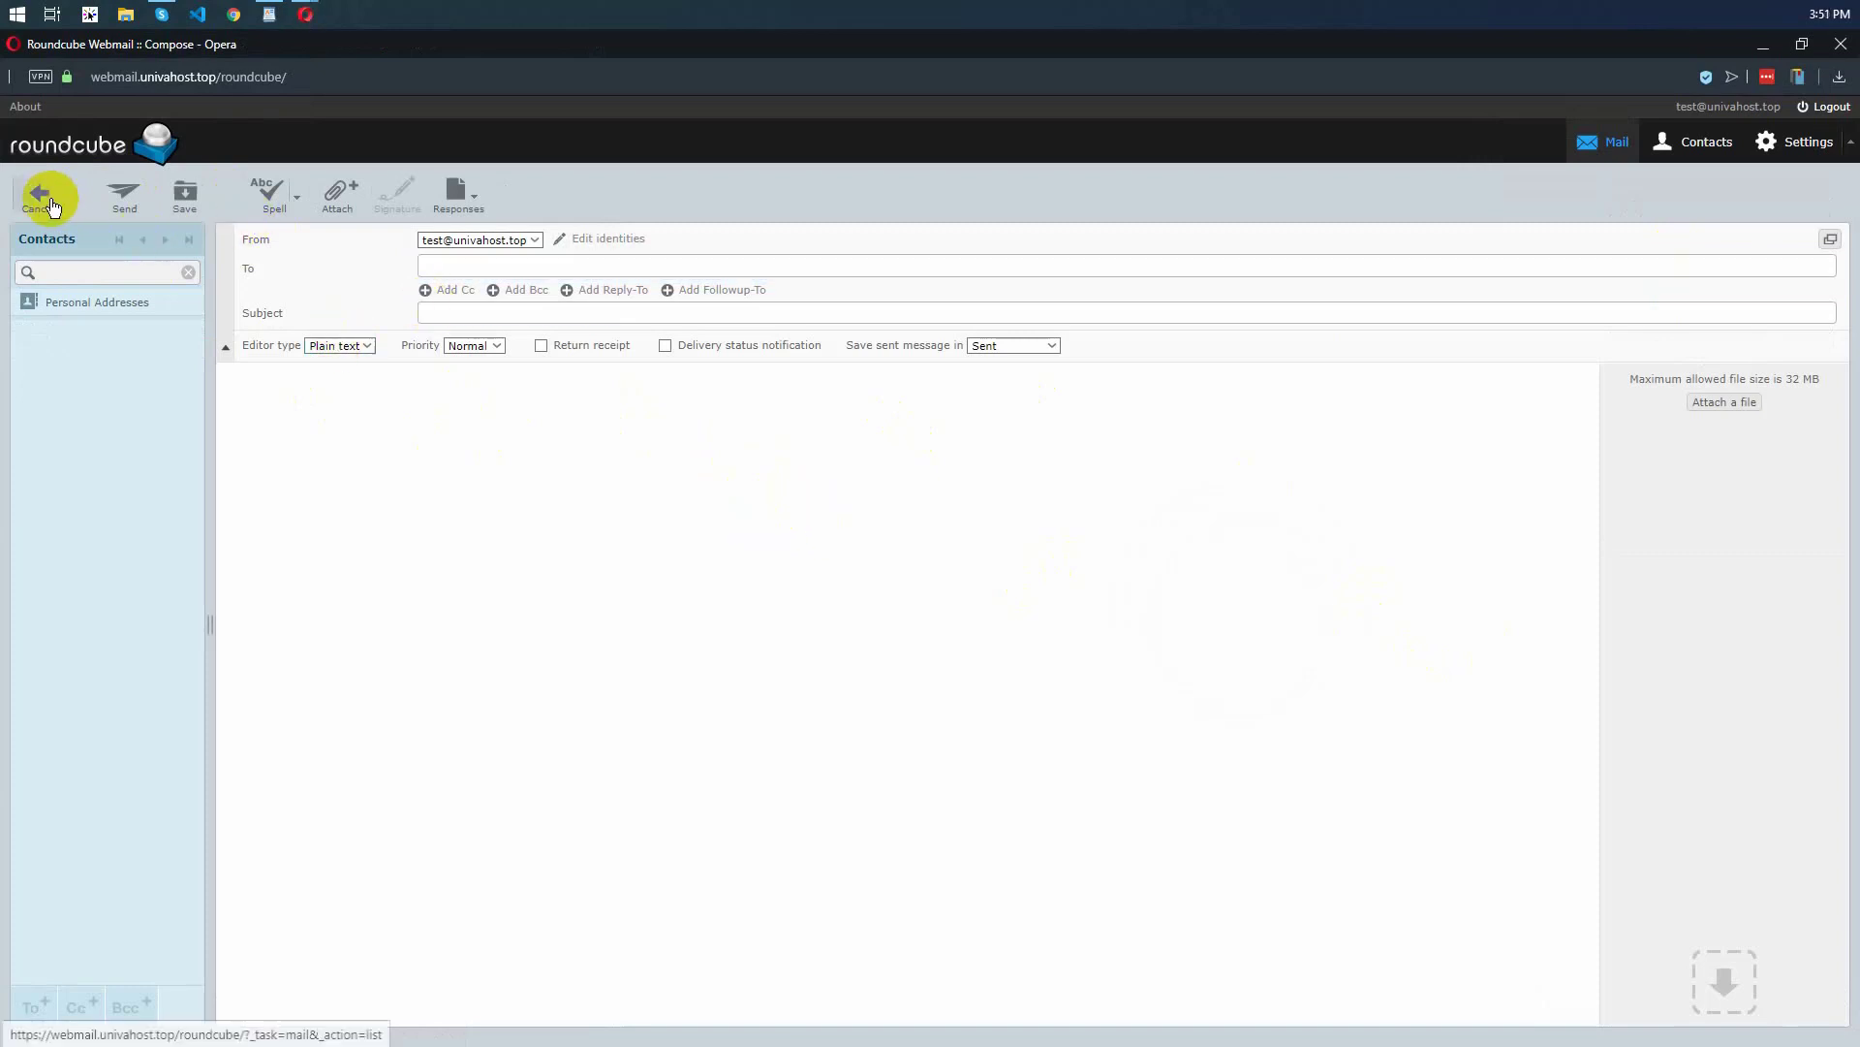
{"action": "left_click", "coordinate": [61, 211]}
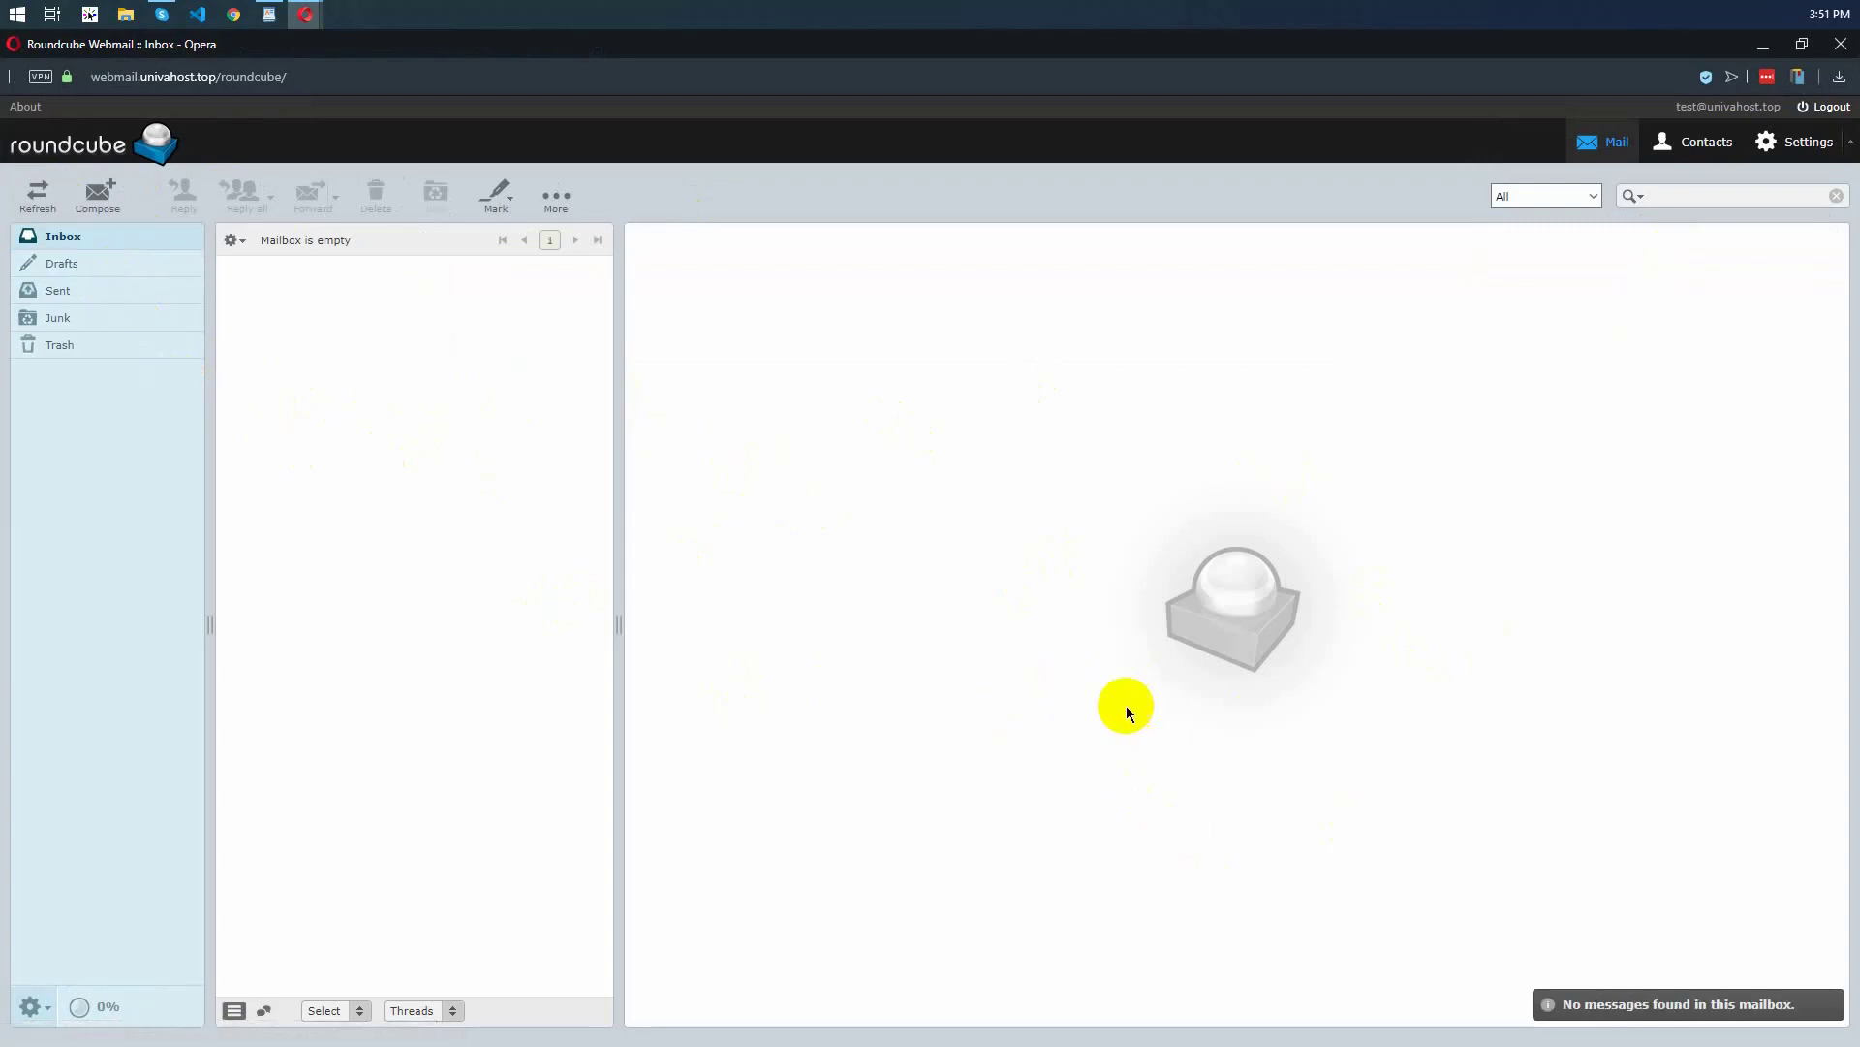
{"action": "left_click", "coordinate": [1838, 56]}
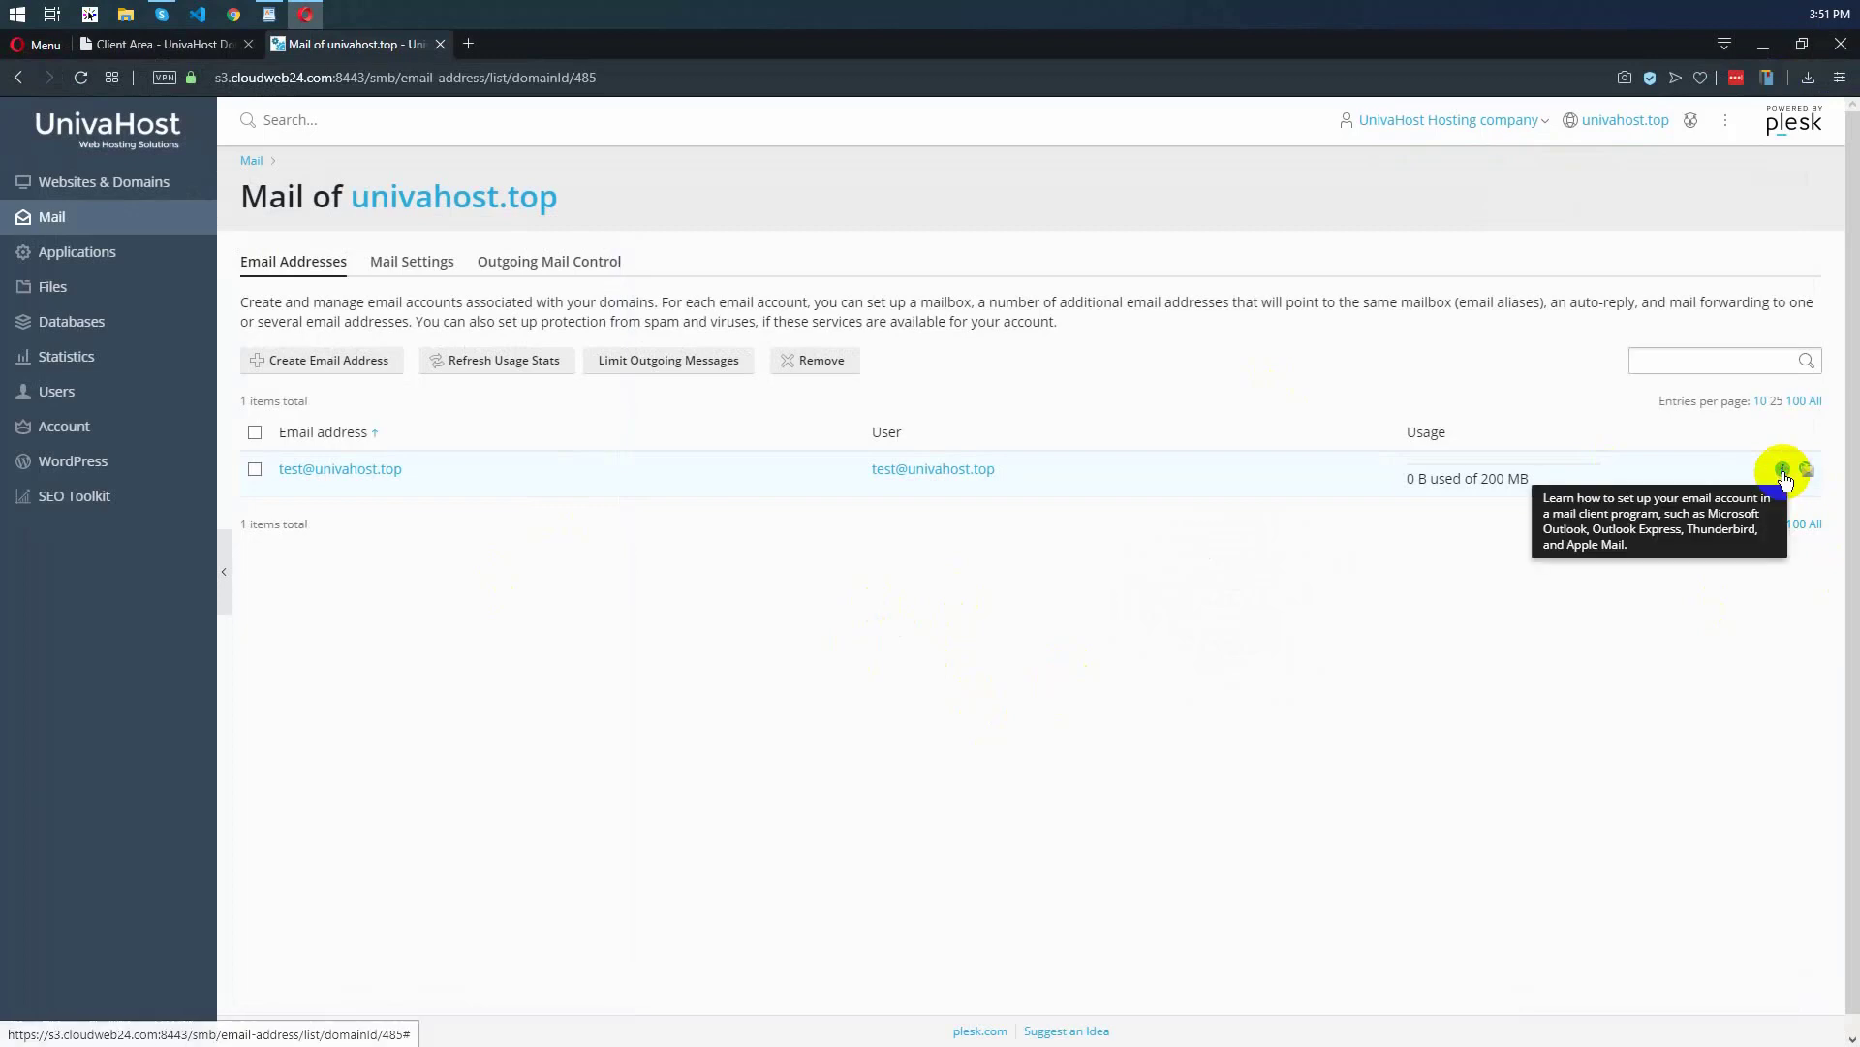
Review the Manual Setup mail server settings for configuring the new account in an email client
{"action": "left_click", "coordinate": [1784, 472]}
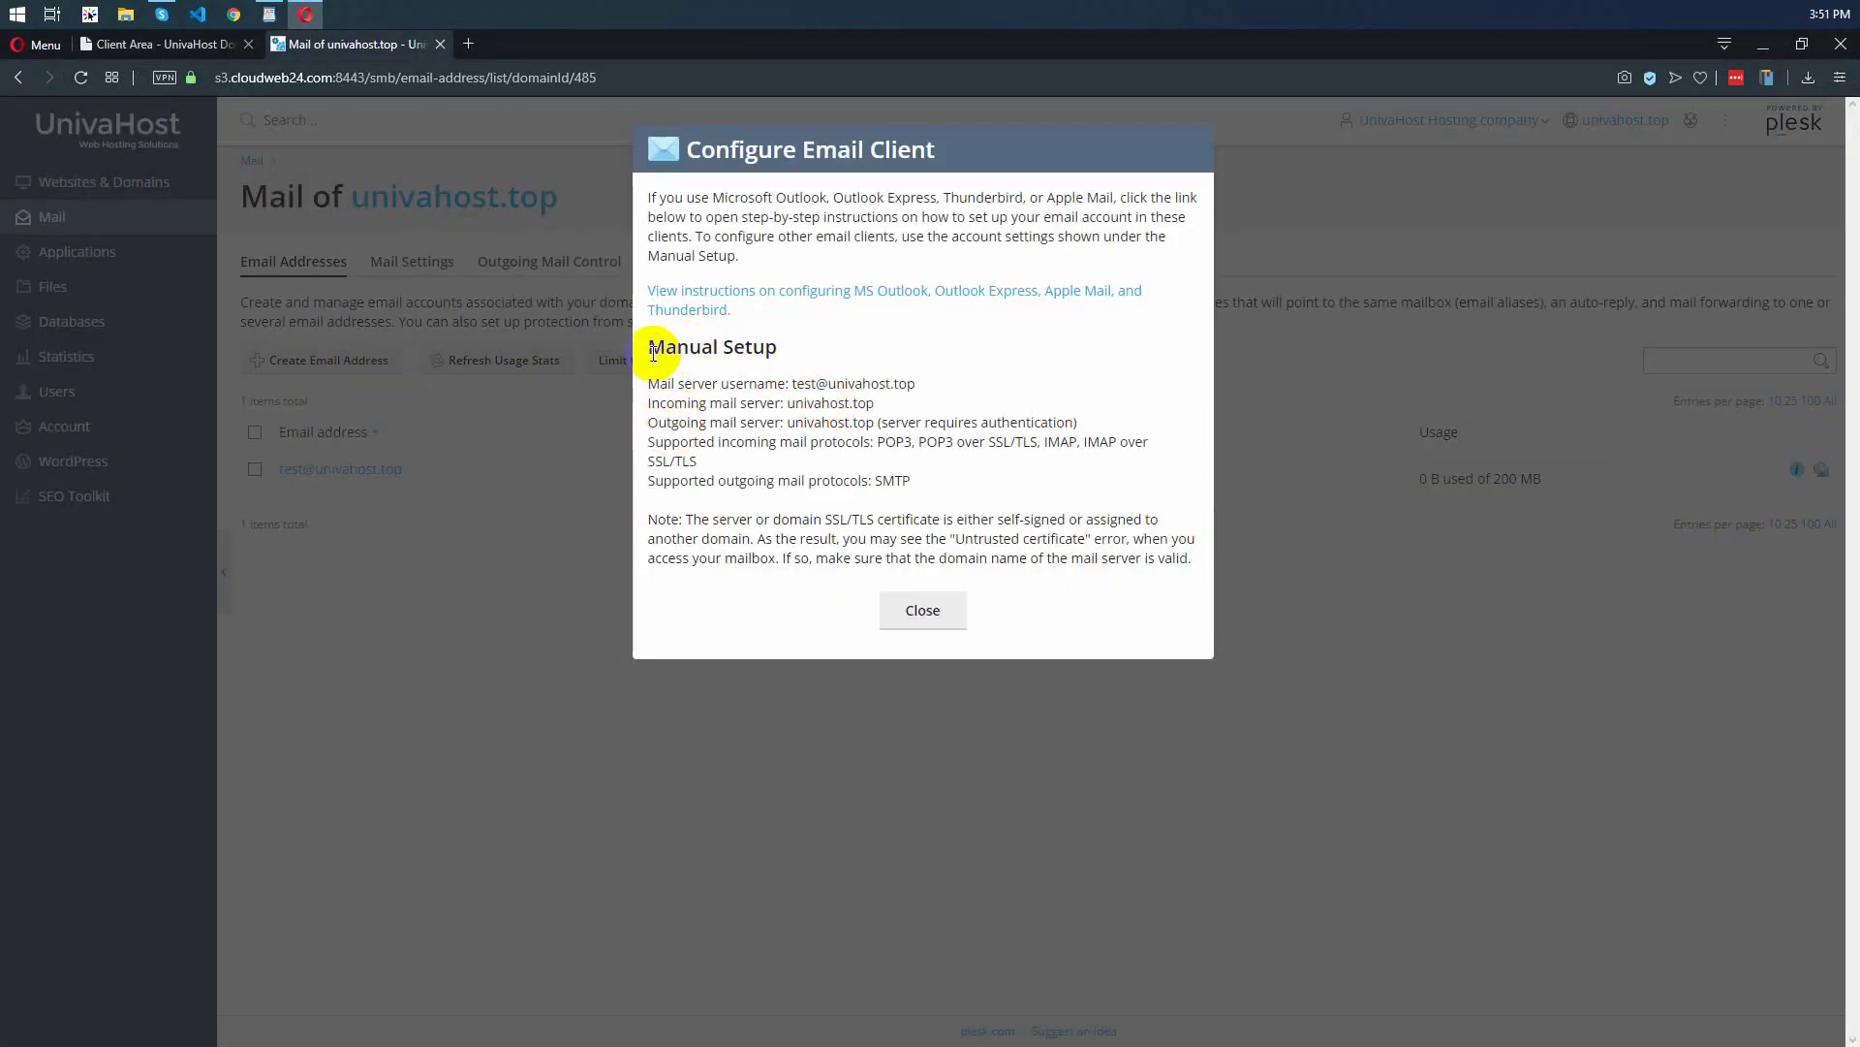
{"action": "left_click_drag", "start_coordinate": [648, 350], "coordinate": [1005, 498]}
{"action": "left_click", "coordinate": [1008, 499]}
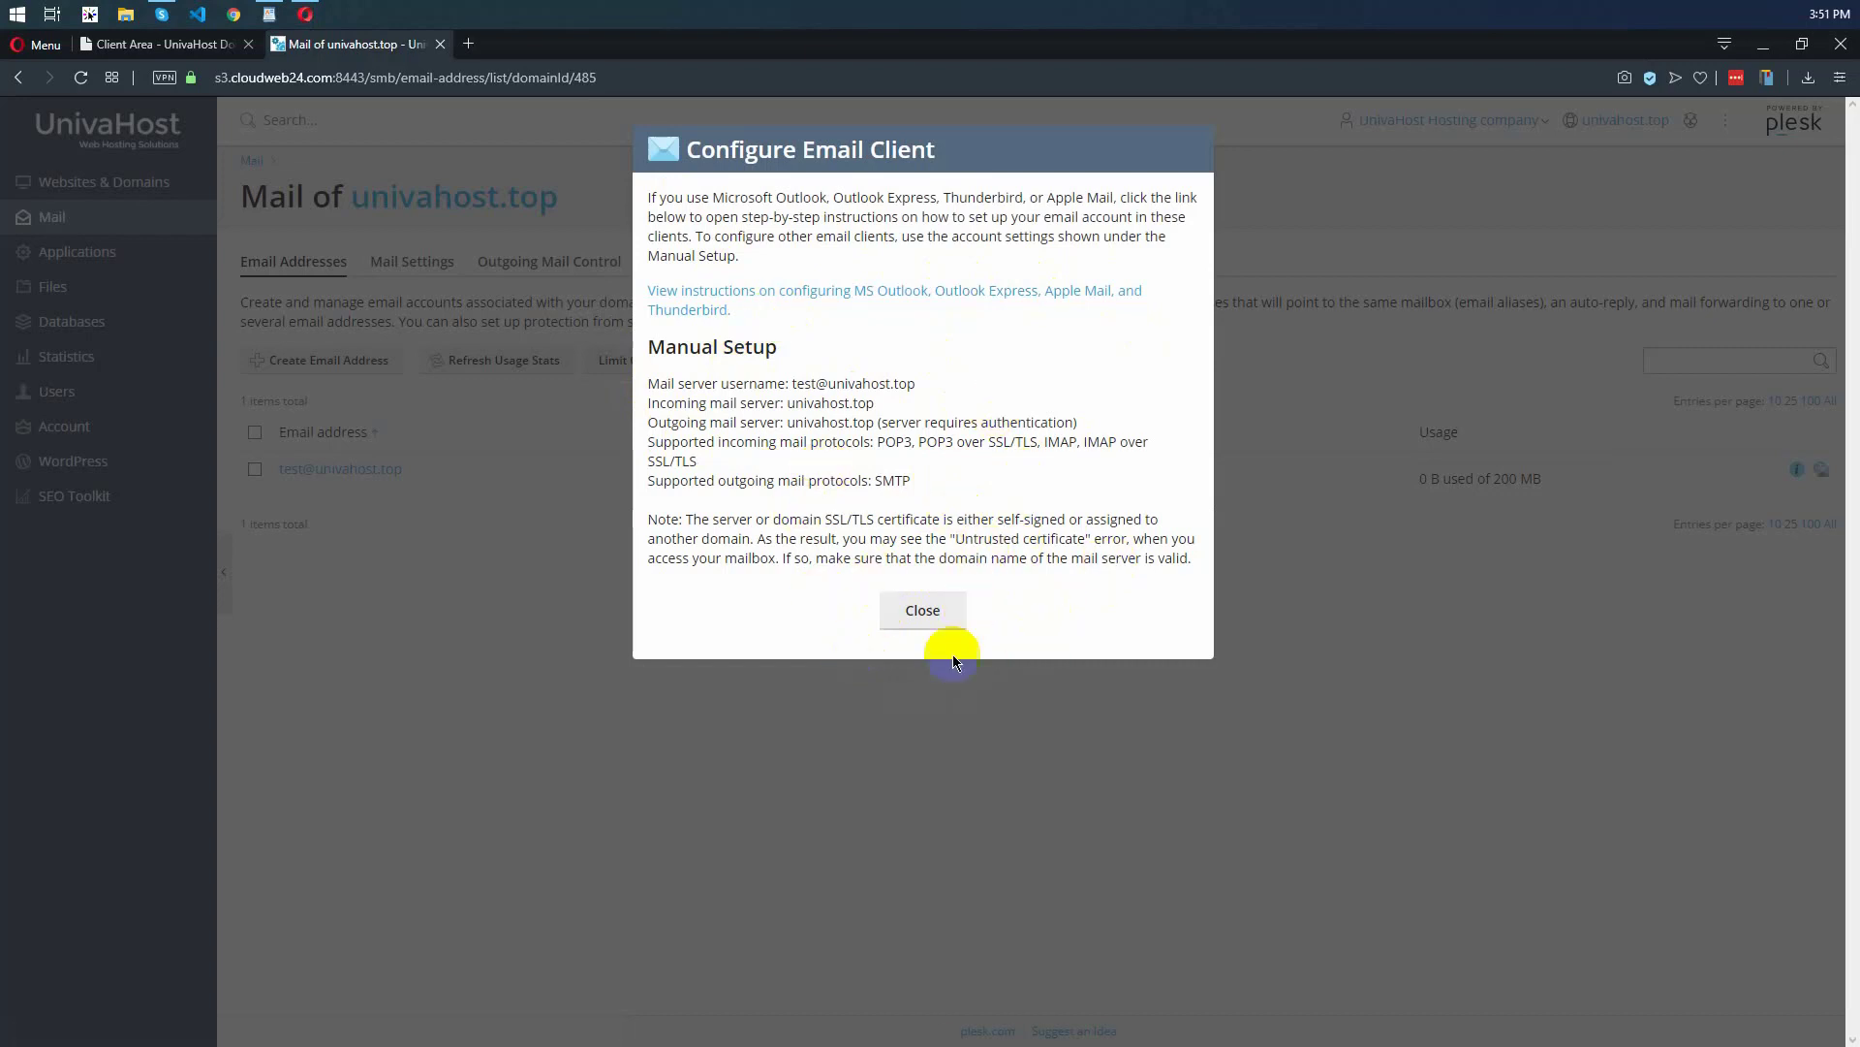
{"action": "left_click", "coordinate": [915, 617]}
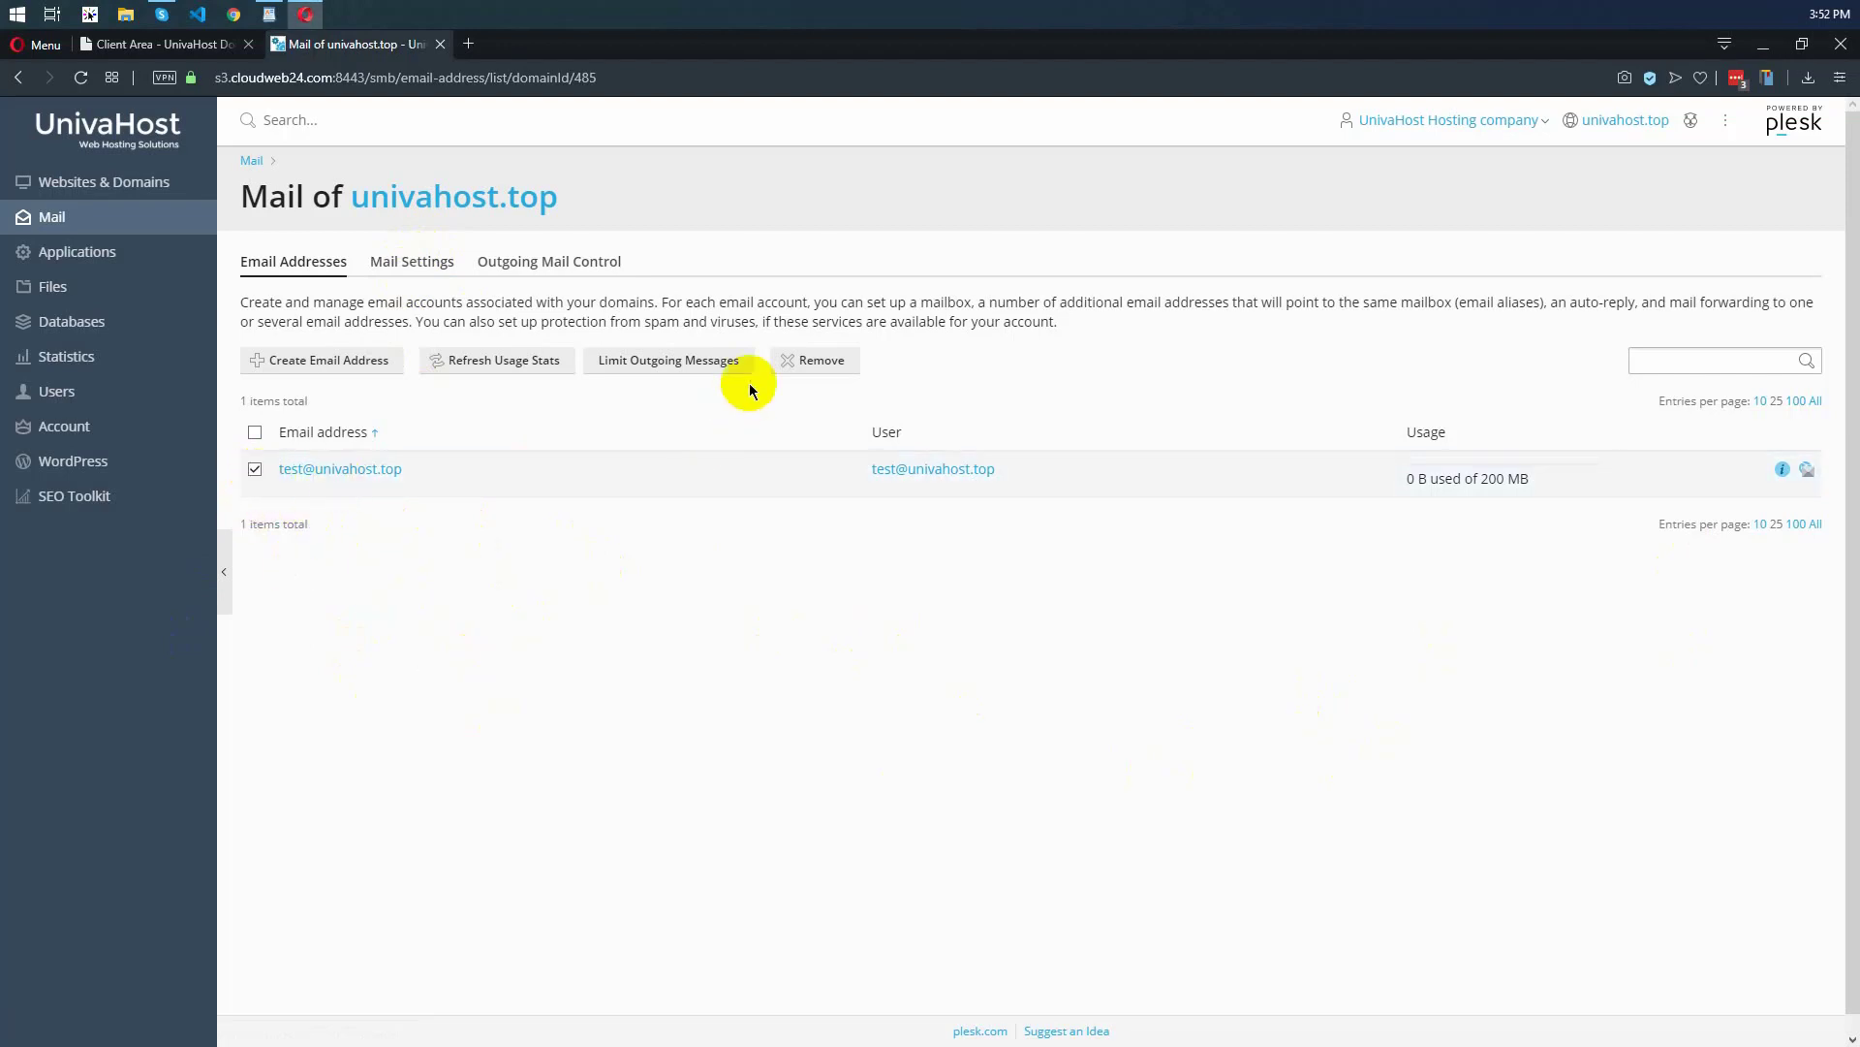
Remove the test email account from univahost.top and return to Websites & Domains
{"action": "left_click", "coordinate": [816, 361]}
{"action": "left_click", "coordinate": [845, 597]}
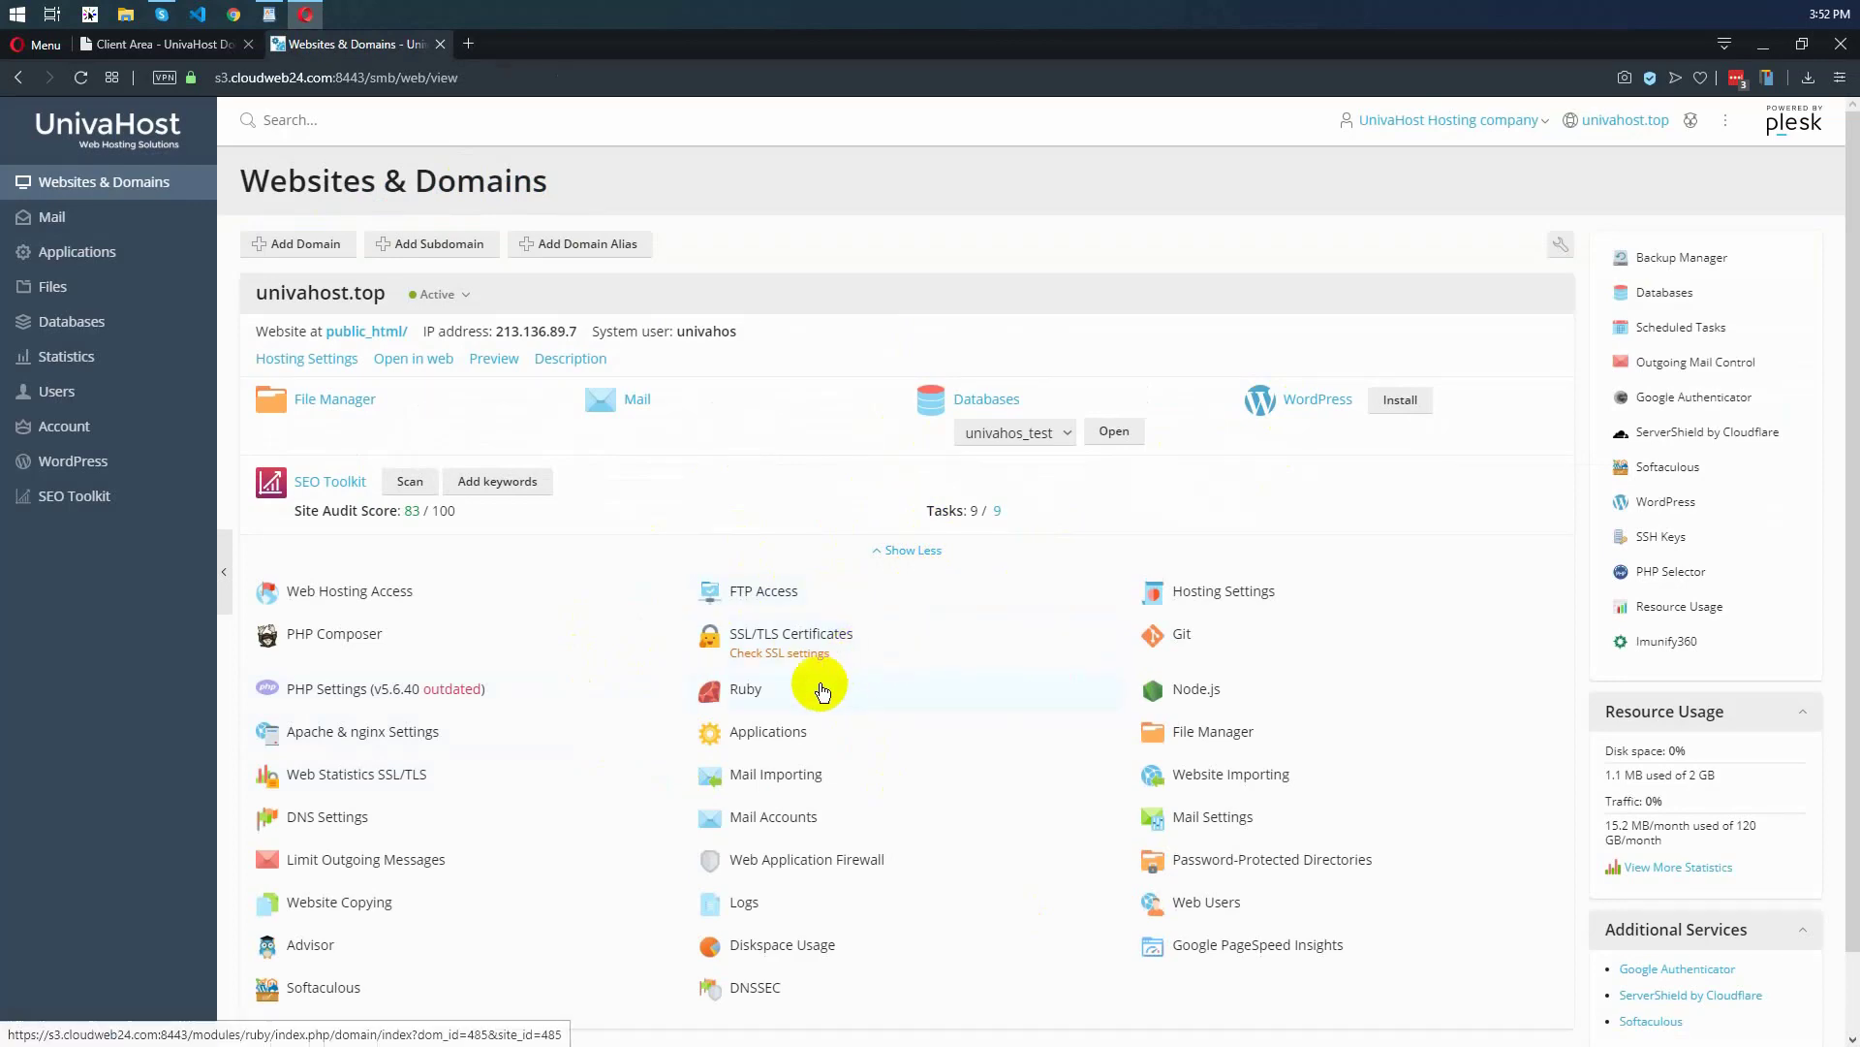
{"action": "left_click", "coordinate": [387, 780]}
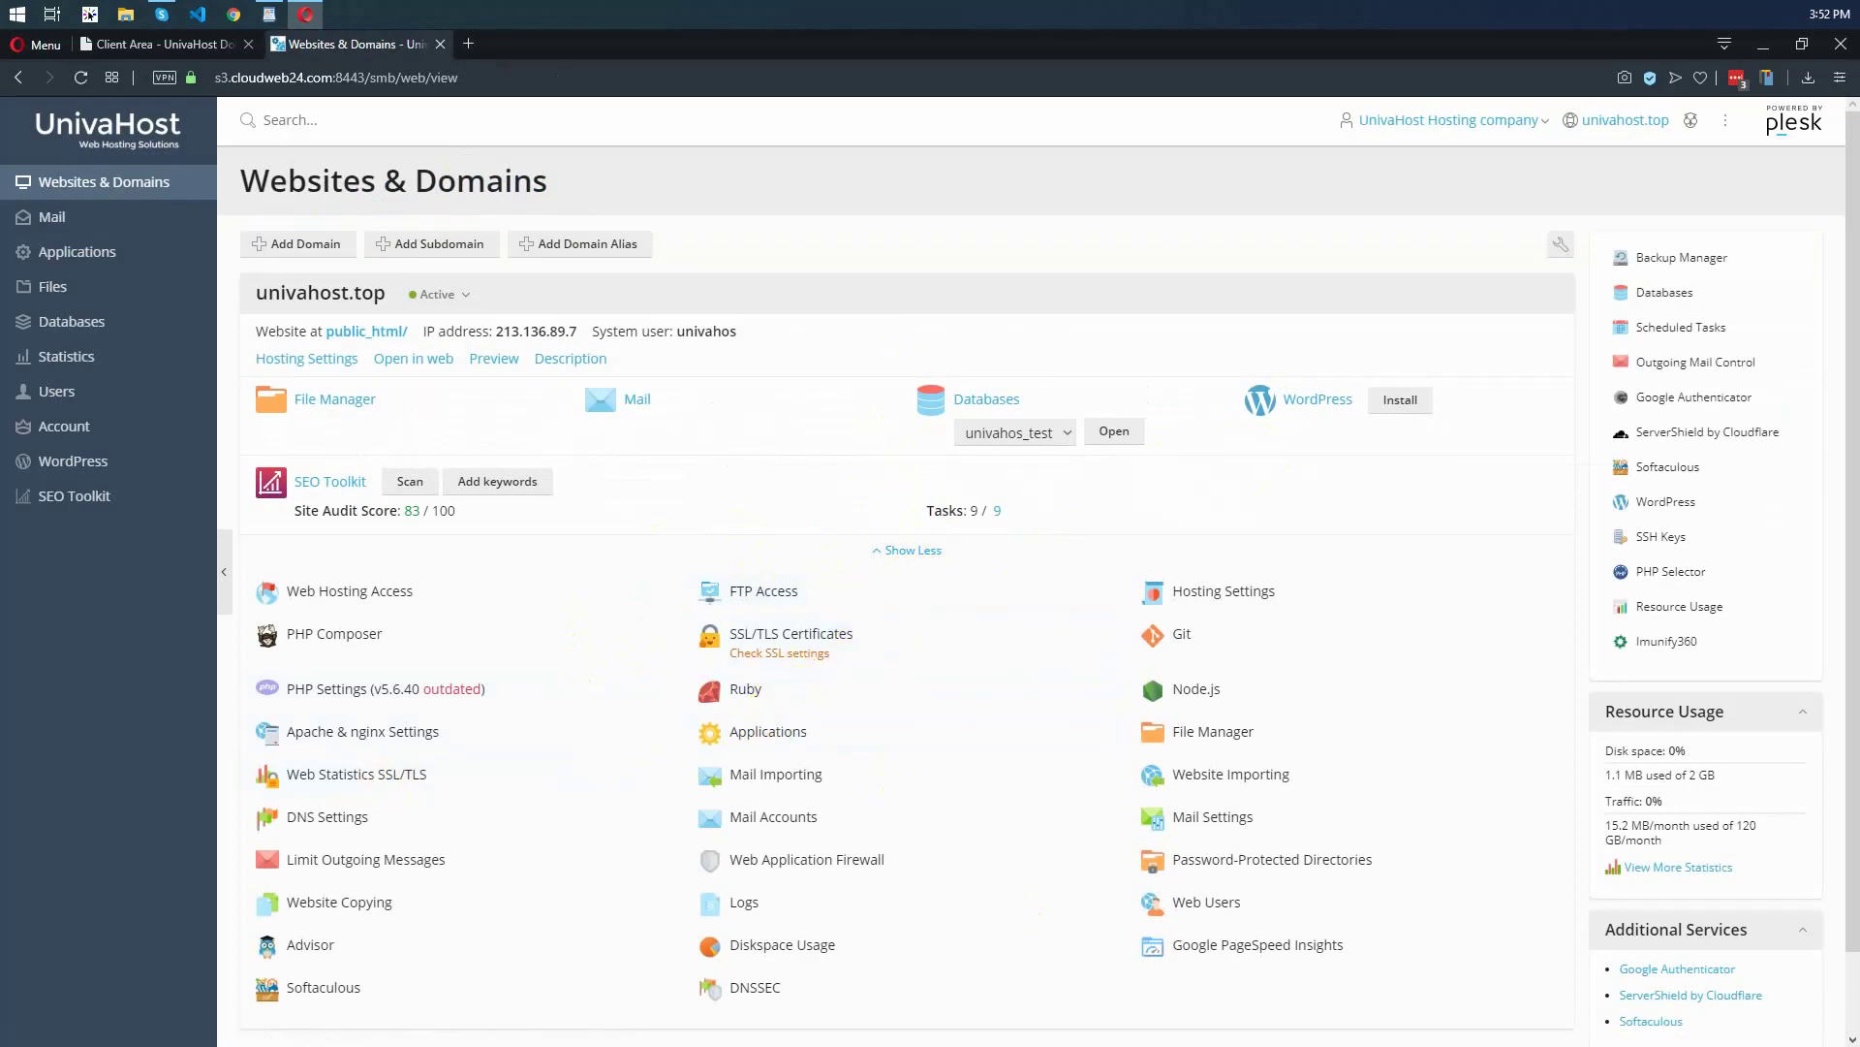